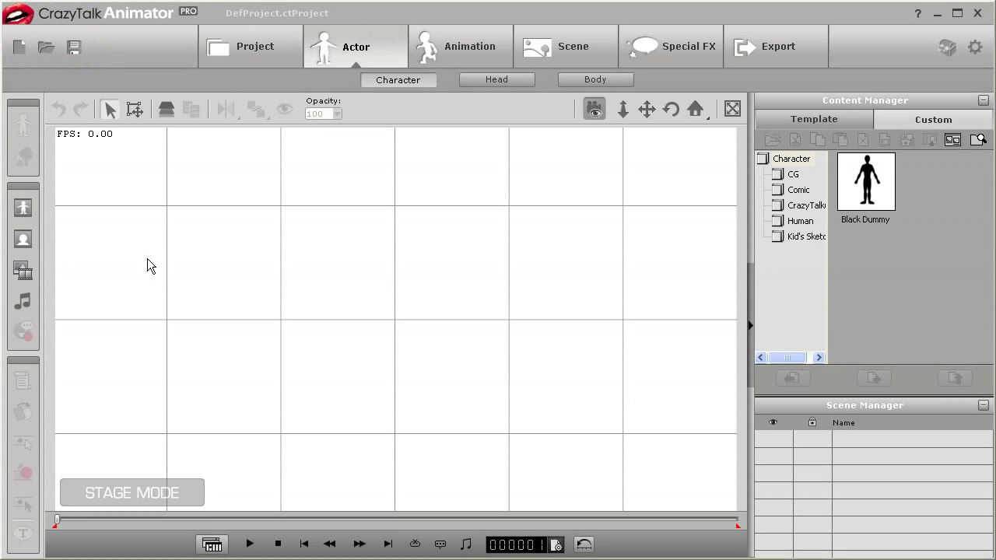
# Start a new actor from an imported photo, picking the Bear image in Thumbnails view
pyautogui.click(24, 209)
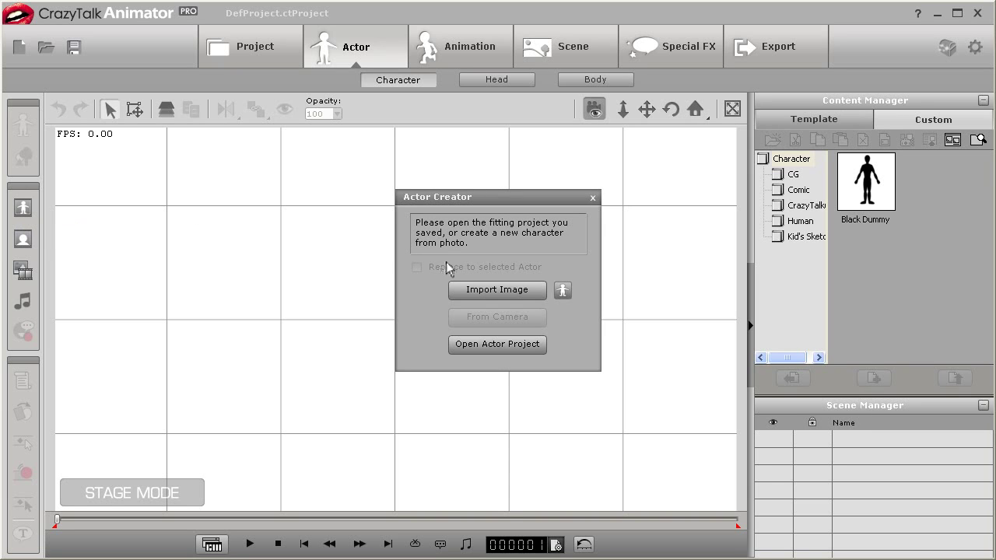
pyautogui.click(470, 302)
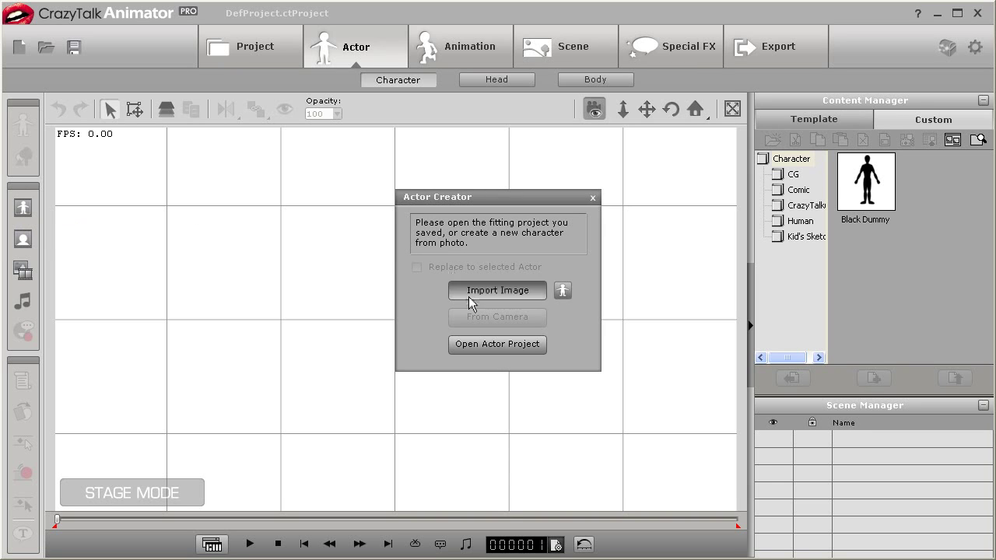
pyautogui.click(614, 98)
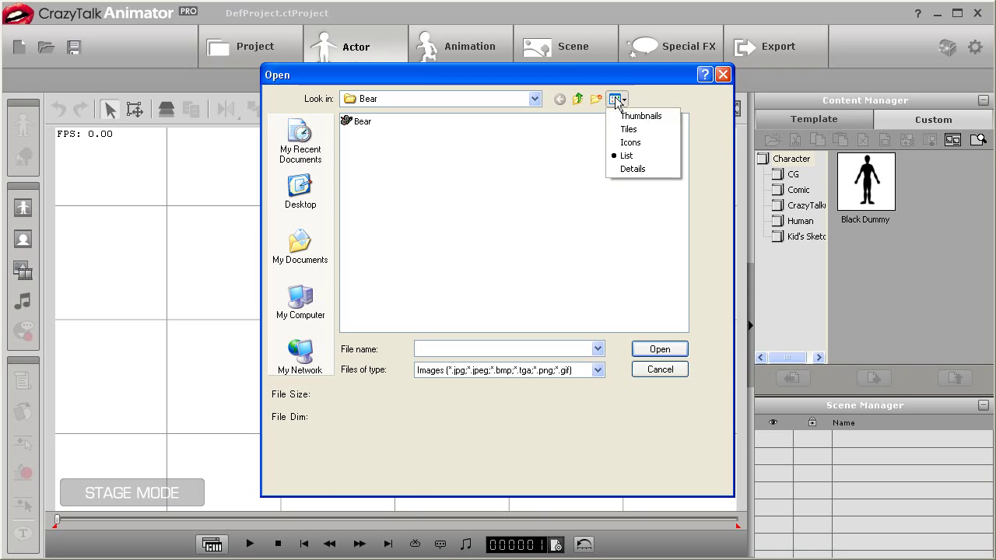
pyautogui.click(629, 116)
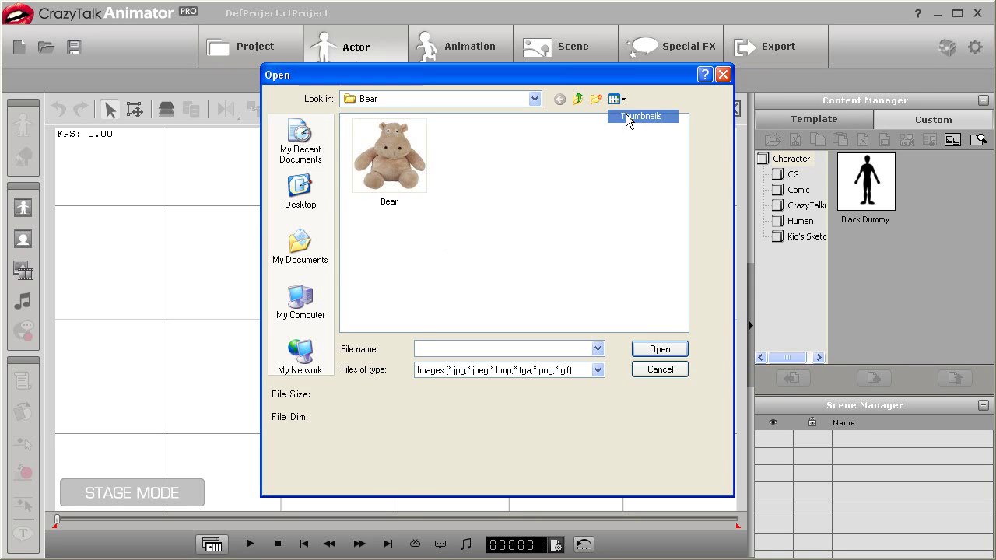
pyautogui.click(391, 179)
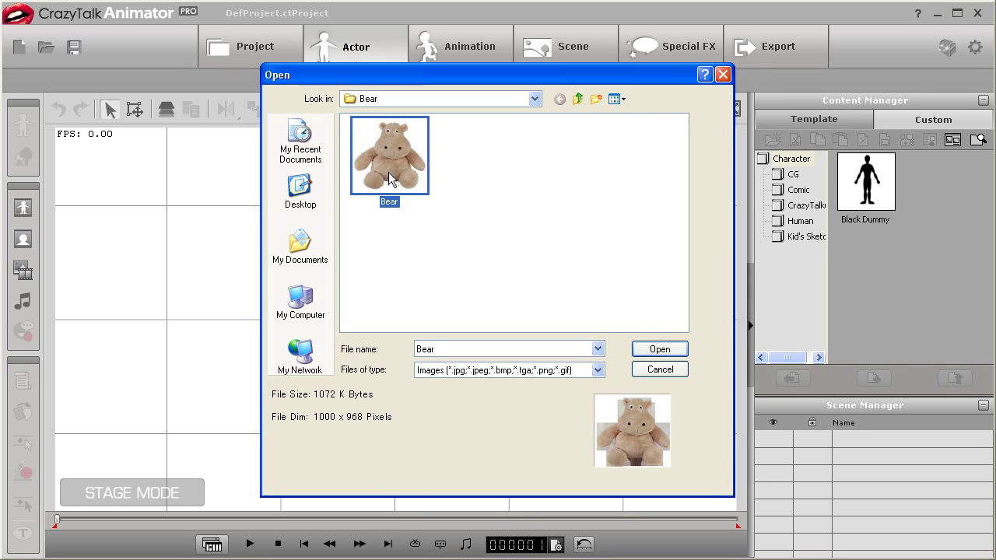
# Open the Bear image, pass image processing, and place match points 4 and 2 on legs and chest
pyautogui.click(659, 350)
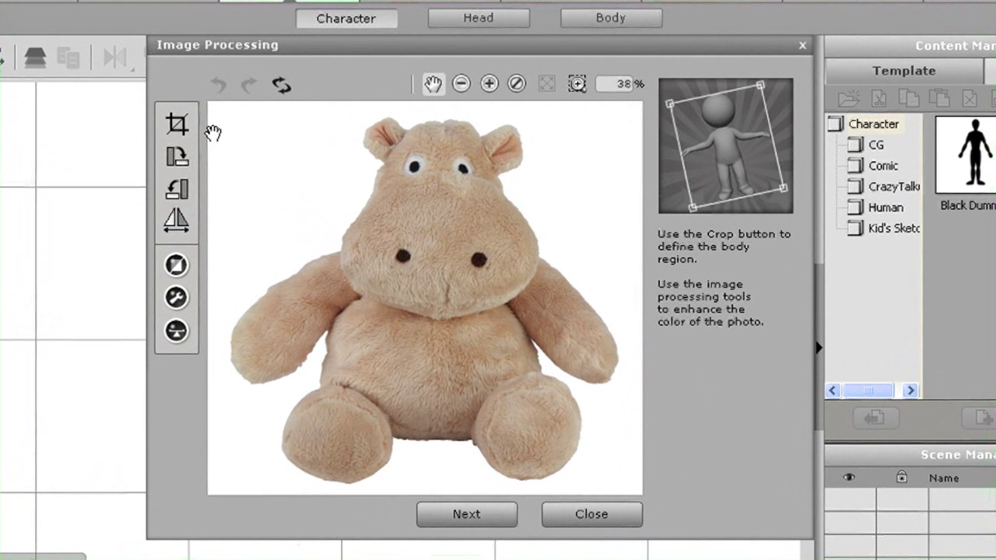
pyautogui.click(469, 518)
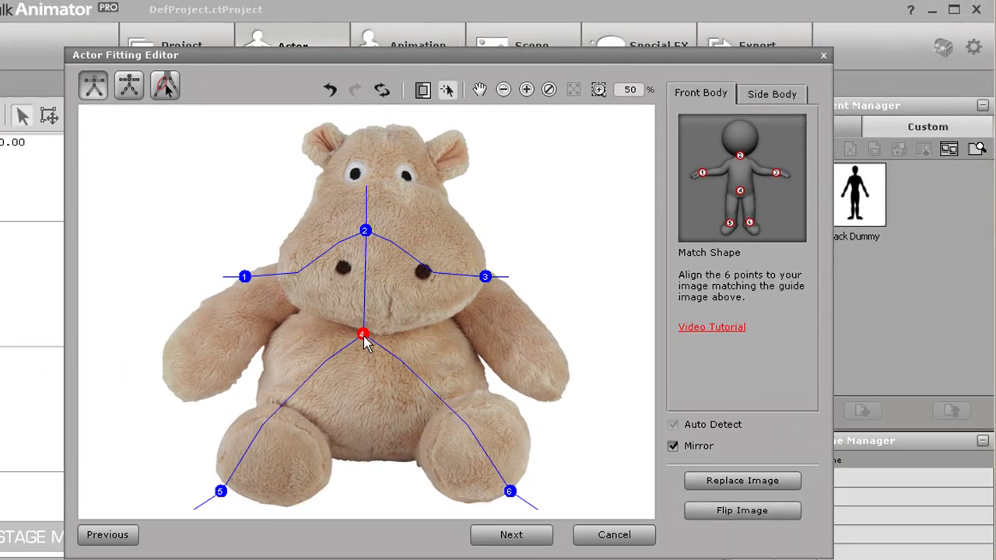
pyautogui.moveTo(417, 309); pyautogui.dragTo(425, 403)
pyautogui.moveTo(418, 216); pyautogui.dragTo(433, 313)
pyautogui.moveTo(530, 266); pyautogui.dragTo(607, 371)
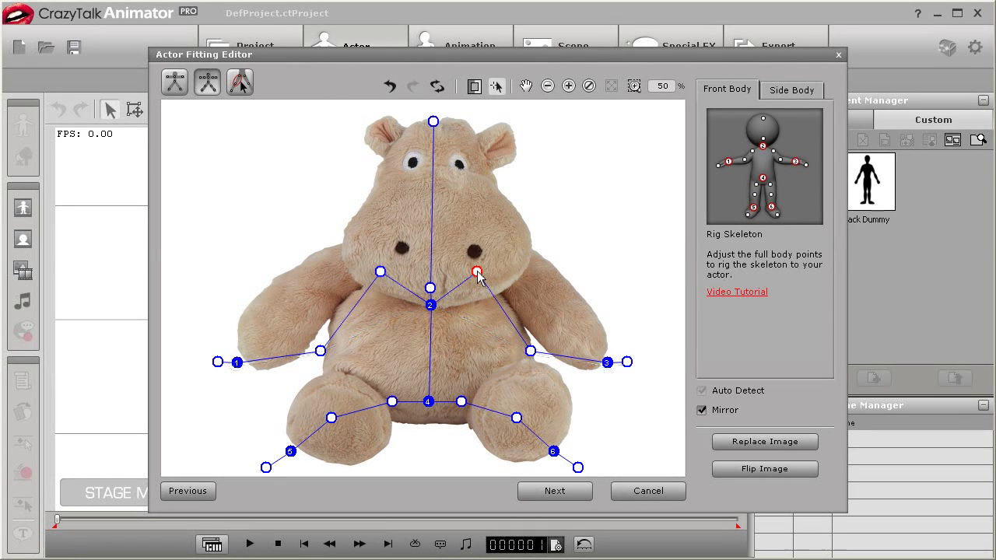
# Fit the shoulder, hand and elbow joints onto the hippo's arms, then select the right foot end
pyautogui.moveTo(477, 275); pyautogui.dragTo(517, 263)
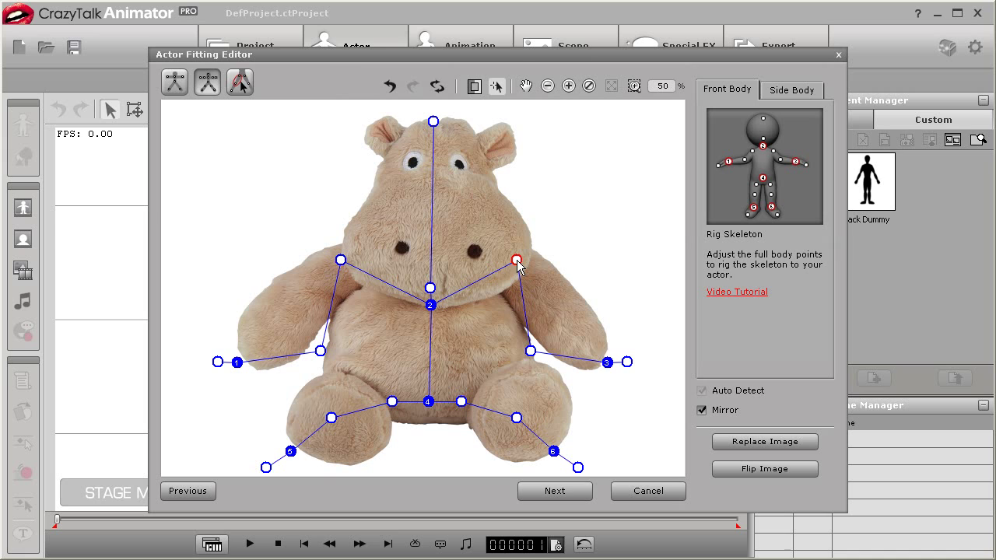
pyautogui.moveTo(608, 364); pyautogui.dragTo(631, 381)
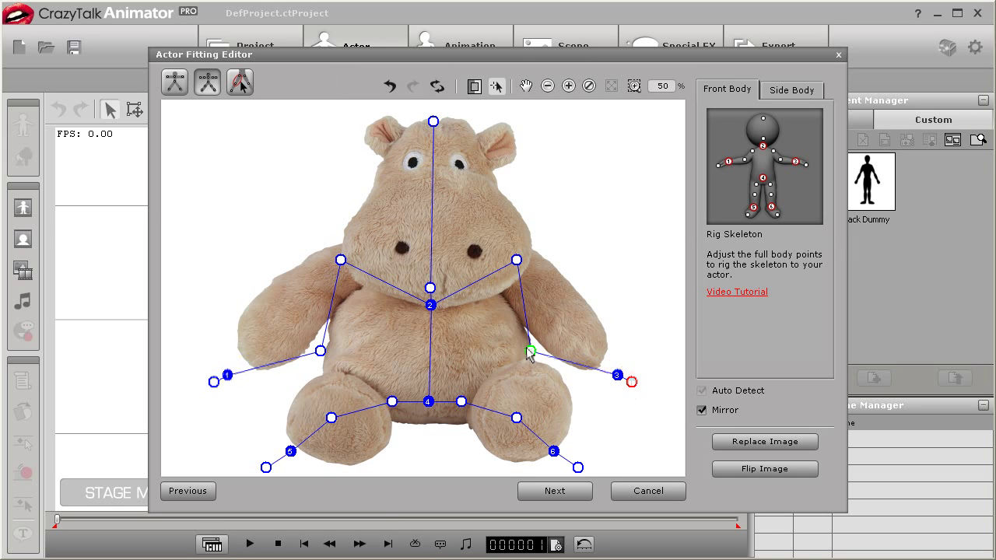
pyautogui.moveTo(530, 351); pyautogui.dragTo(588, 349)
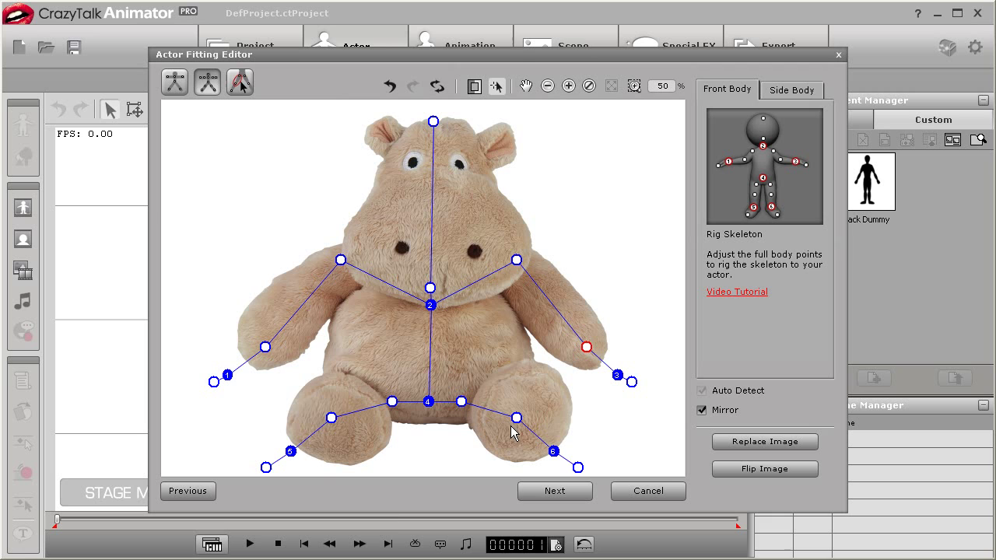
pyautogui.click(577, 466)
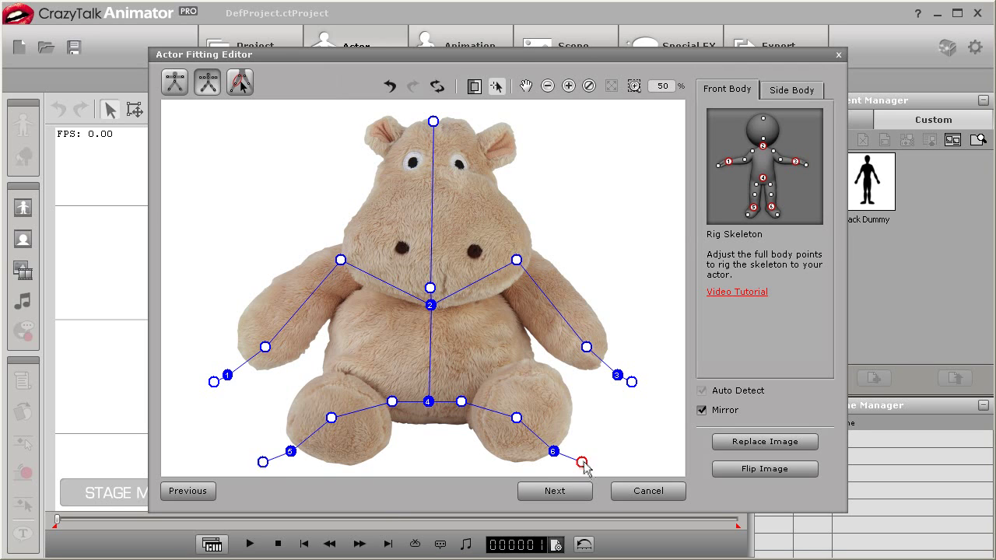
# In Detail Body, raise the foot points and fit the hip envelopes around the thighs
pyautogui.click(576, 487)
pyautogui.moveTo(577, 470); pyautogui.dragTo(583, 455)
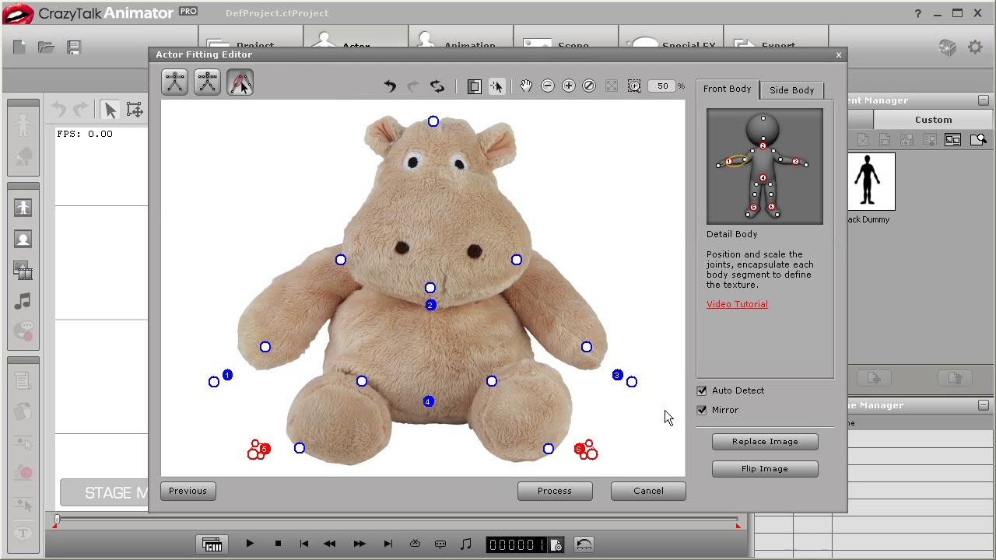
pyautogui.click(493, 377)
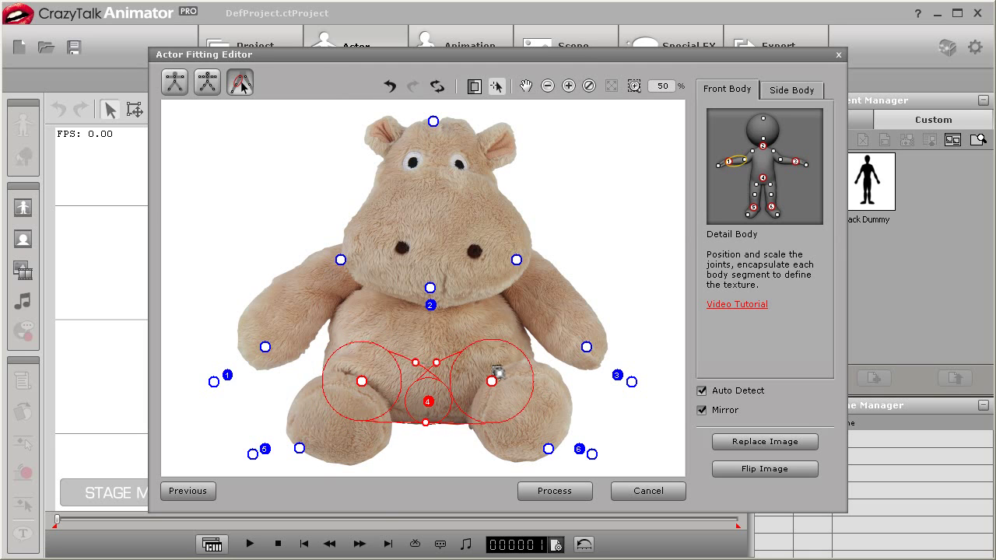
pyautogui.moveTo(496, 374); pyautogui.dragTo(506, 371)
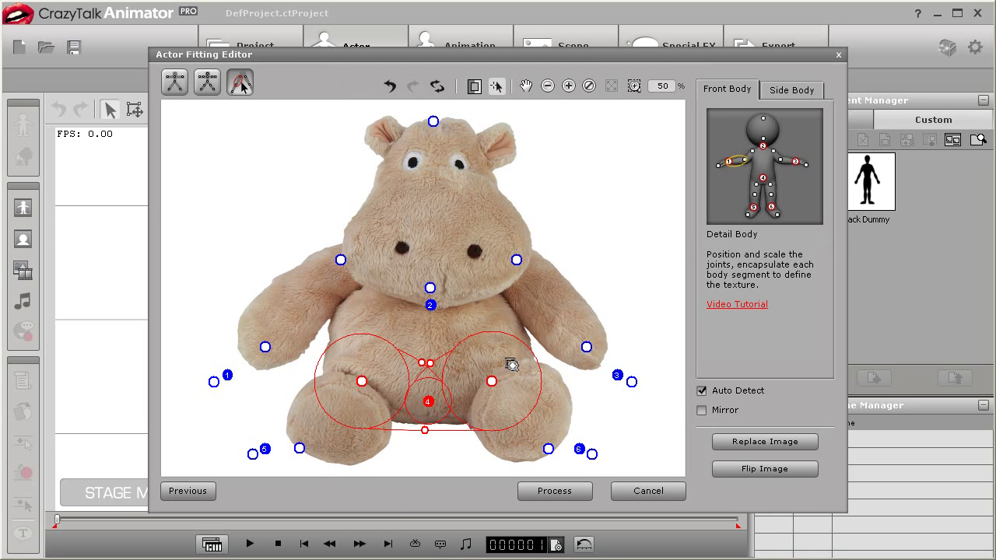
pyautogui.moveTo(510, 363)
pyautogui.mouseDown()
pyautogui.moveTo(500, 358)
pyautogui.moveTo(500, 389)
pyautogui.moveTo(509, 376)
pyautogui.mouseUp()
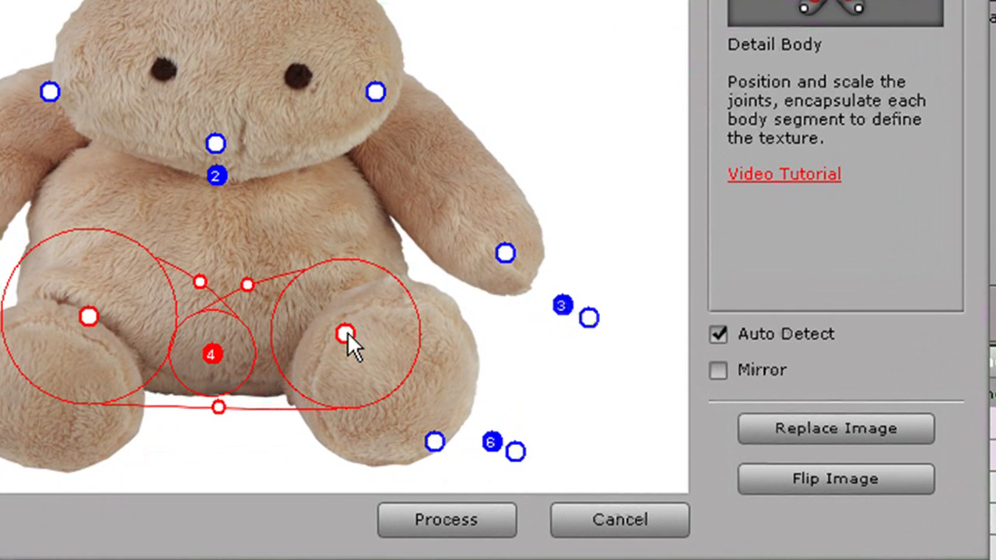
pyautogui.moveTo(347, 331); pyautogui.dragTo(343, 319)
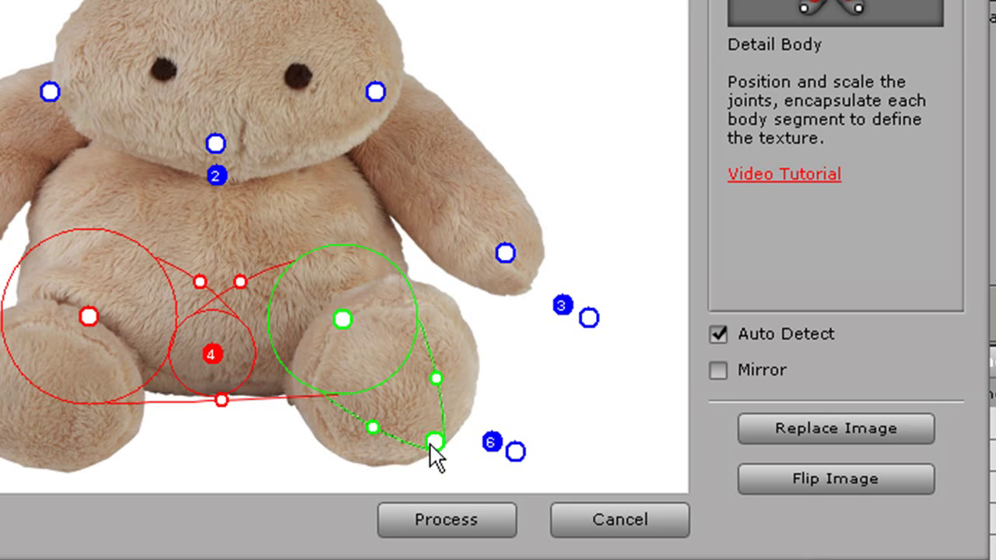
# Move the right knee onto the leg and widen the leg, knee and body envelopes over foot and belly
pyautogui.moveTo(434, 443); pyautogui.dragTo(406, 391)
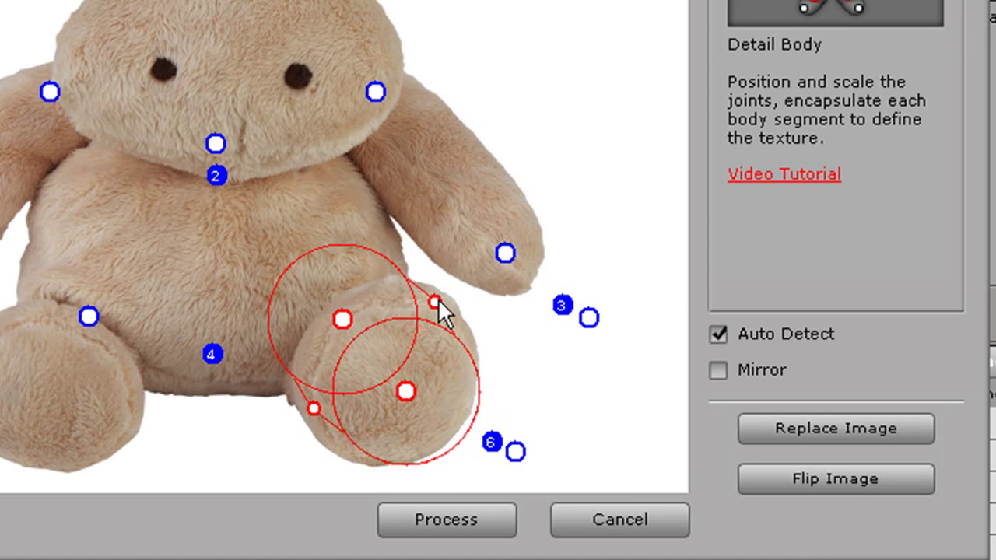
pyautogui.moveTo(438, 303)
pyautogui.mouseDown()
pyautogui.moveTo(456, 286)
pyautogui.moveTo(448, 292)
pyautogui.mouseUp()
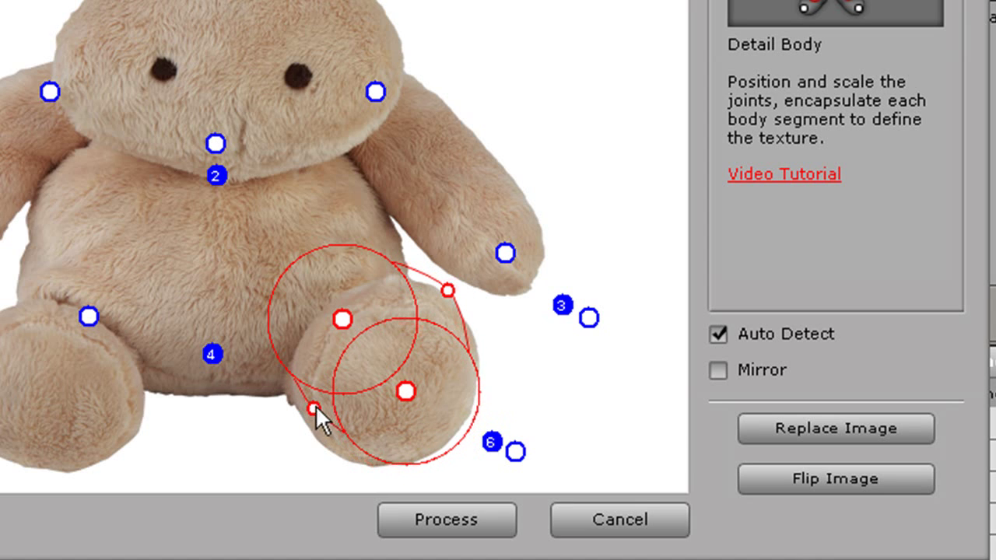
pyautogui.moveTo(315, 409); pyautogui.dragTo(298, 423)
pyautogui.moveTo(434, 384); pyautogui.dragTo(405, 393)
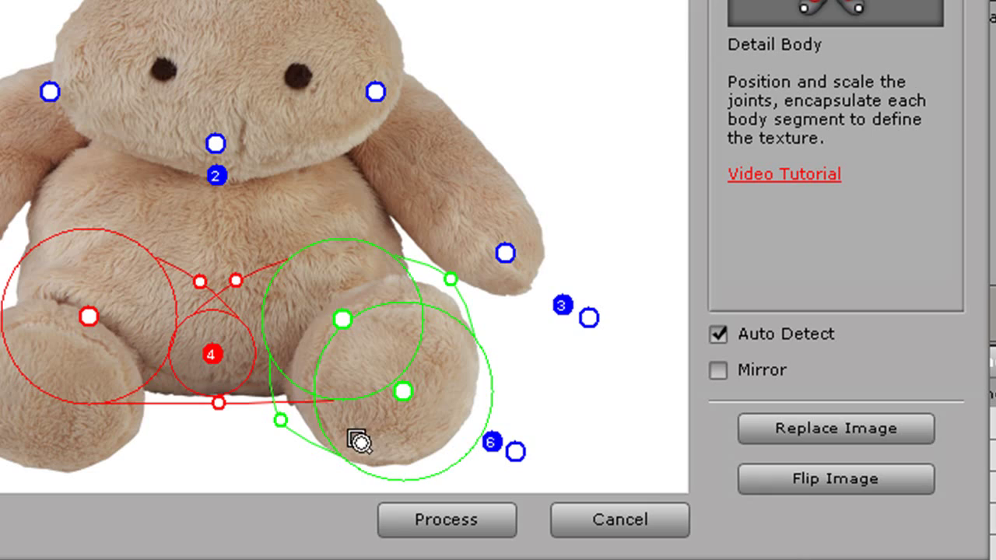
pyautogui.click(421, 397)
pyautogui.moveTo(400, 394); pyautogui.dragTo(397, 386)
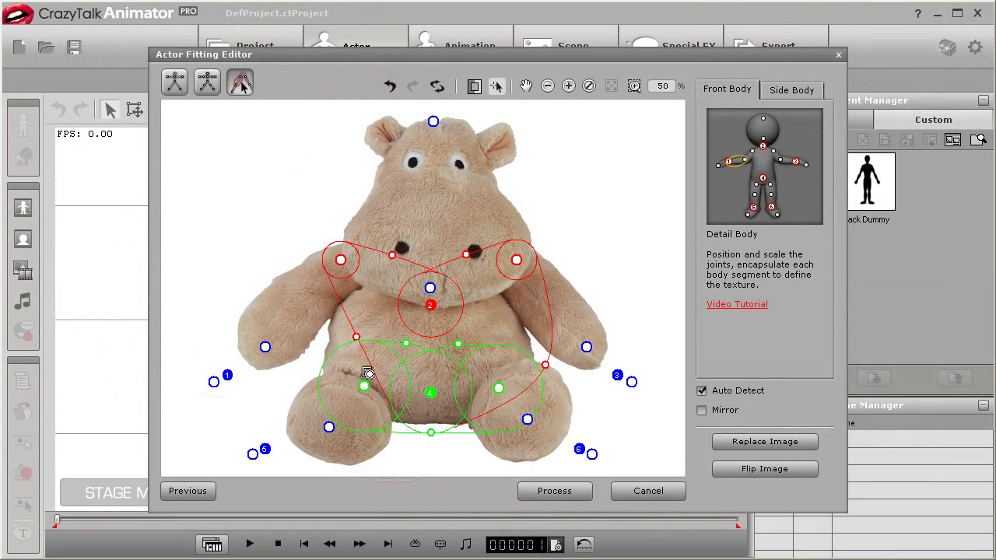
pyautogui.moveTo(358, 340); pyautogui.dragTo(301, 365)
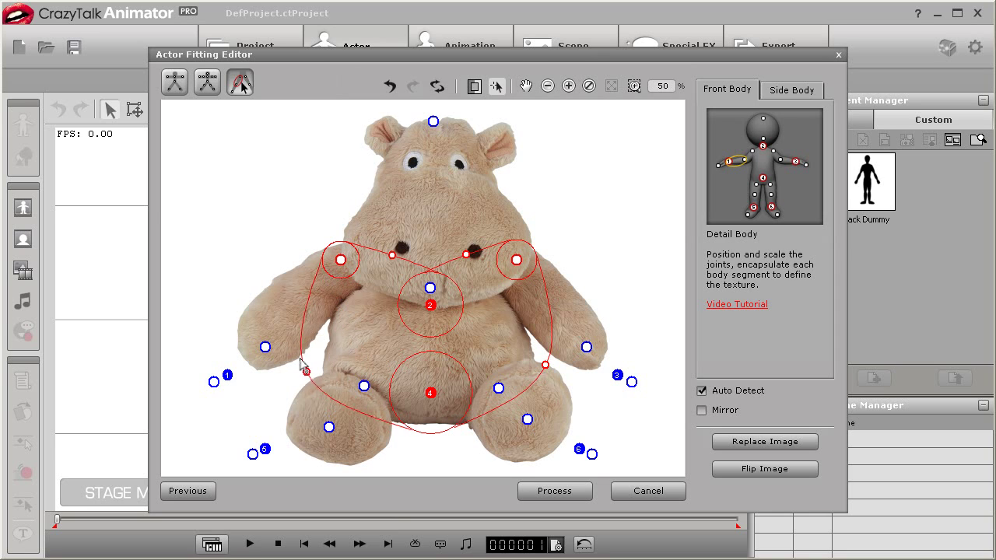
# Enlarge both shoulder envelopes, pull the head joint down around the face, and process the fitting
pyautogui.moveTo(518, 263)
pyautogui.mouseDown()
pyautogui.moveTo(507, 263)
pyautogui.moveTo(512, 253)
pyautogui.moveTo(503, 267)
pyautogui.moveTo(510, 255)
pyautogui.mouseUp()
pyautogui.moveTo(355, 264)
pyautogui.mouseDown()
pyautogui.moveTo(356, 252)
pyautogui.moveTo(356, 273)
pyautogui.moveTo(369, 268)
pyautogui.mouseUp()
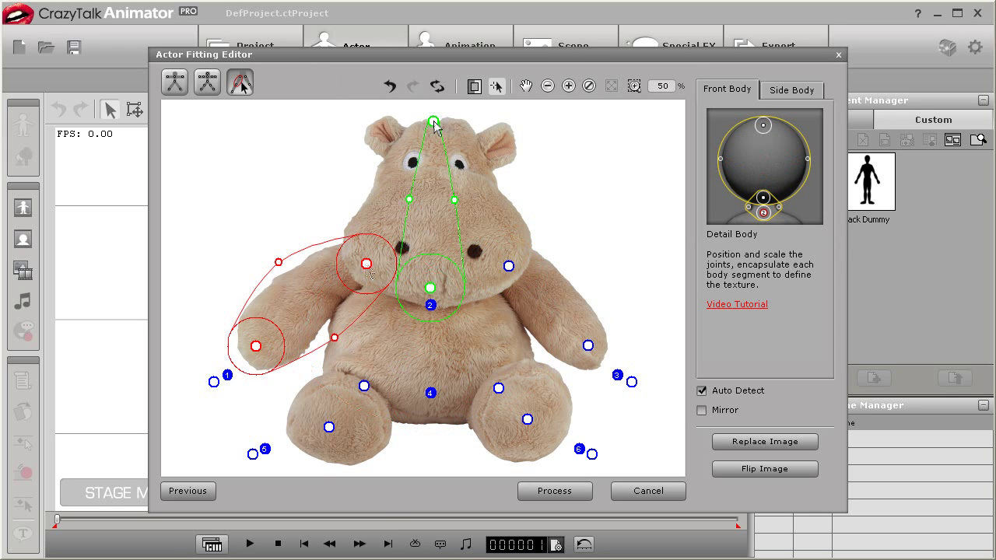
pyautogui.moveTo(435, 126); pyautogui.dragTo(455, 133)
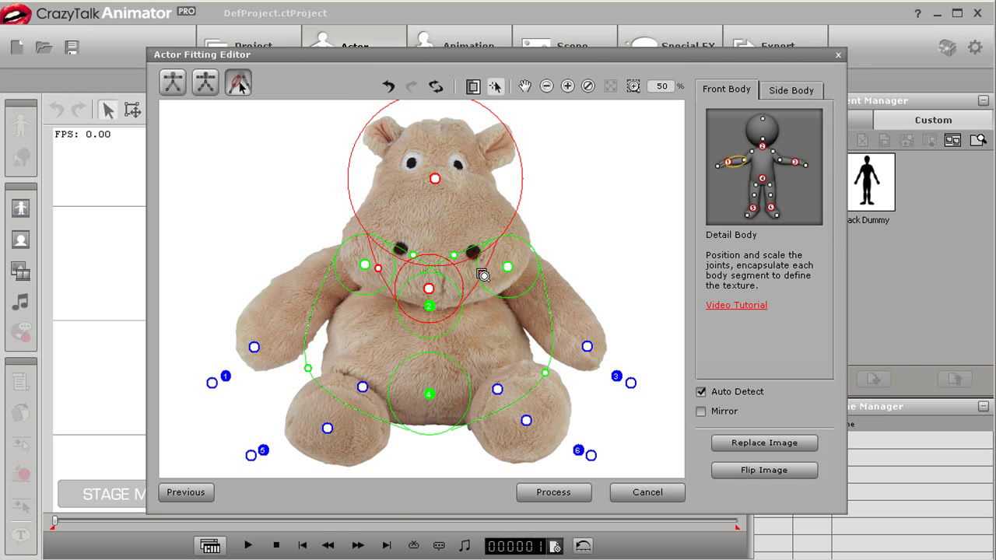
pyautogui.click(633, 86)
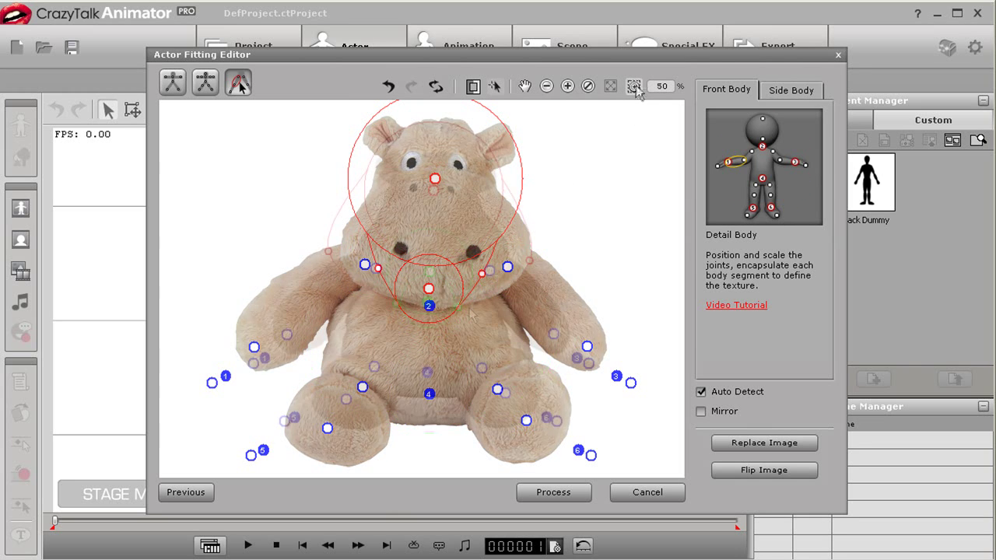
pyautogui.click(551, 493)
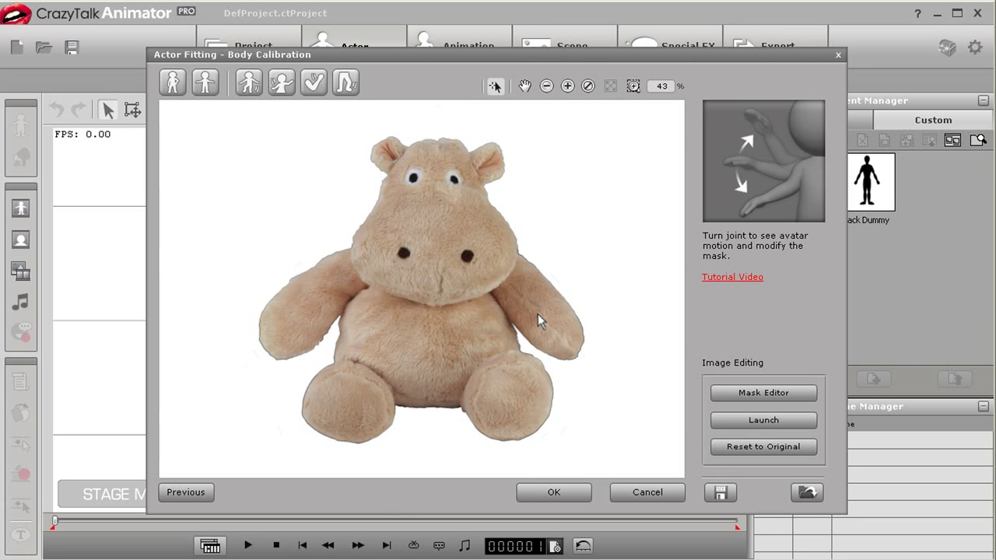
# Test the arm rotation in Body Calibration, then save the fitting data into the Bear folder
pyautogui.moveTo(538, 316); pyautogui.dragTo(573, 274)
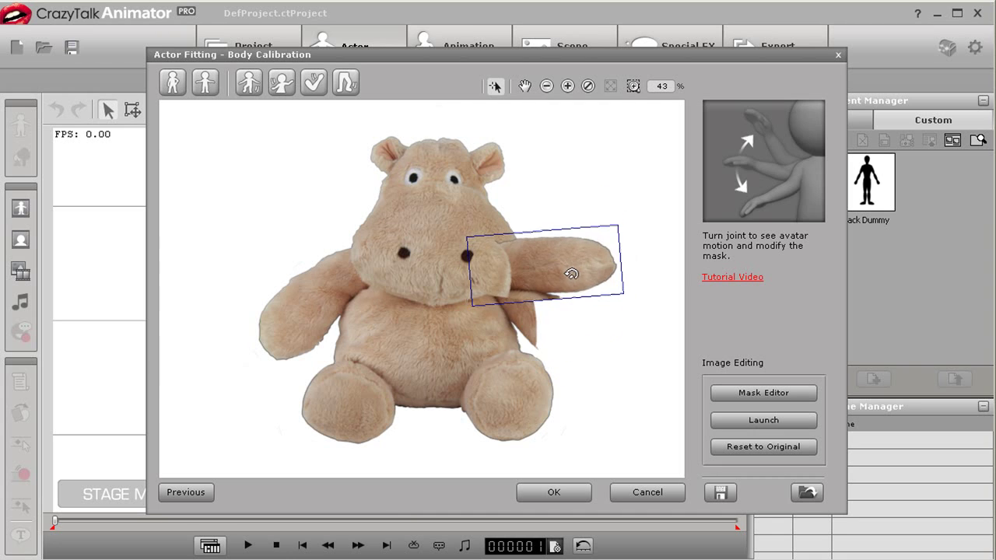
pyautogui.click(566, 498)
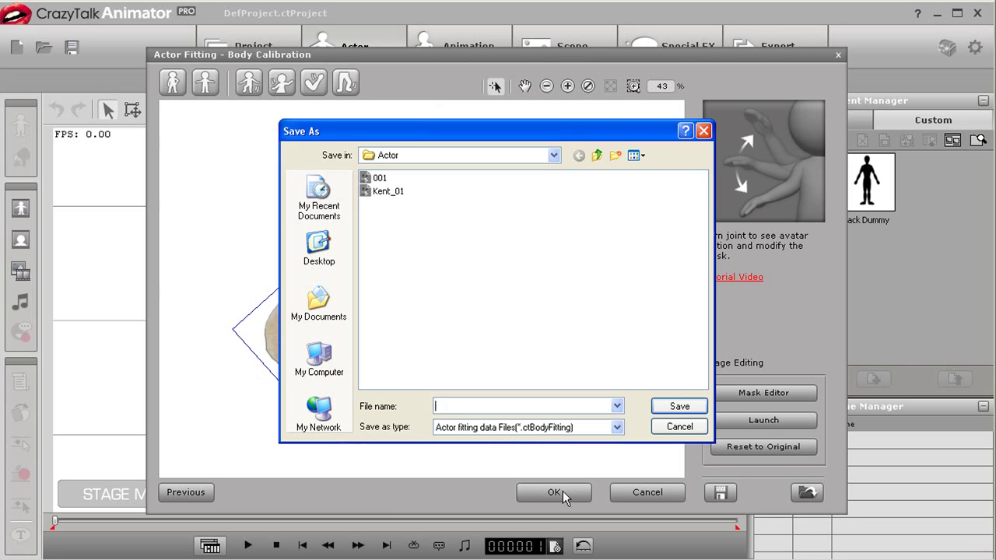
pyautogui.click(597, 156)
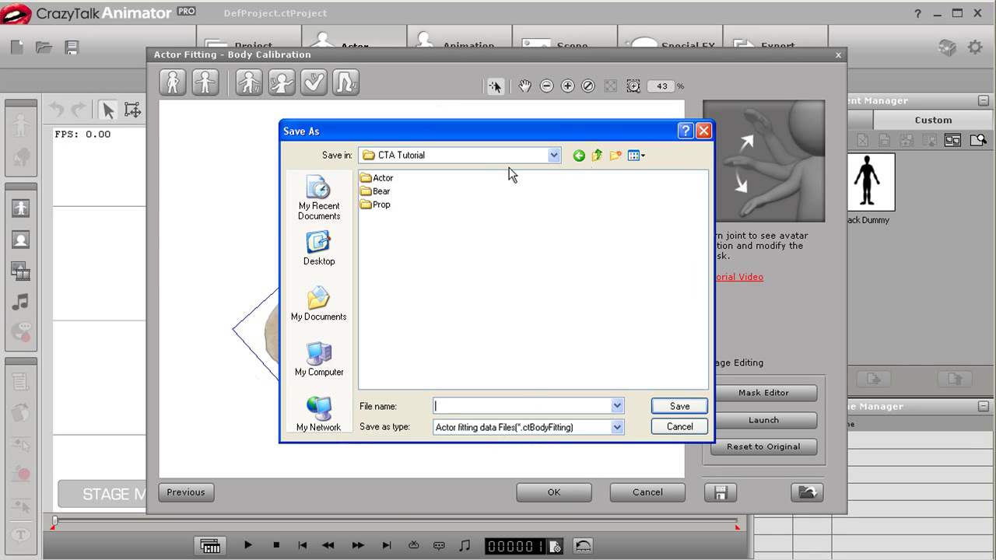
pyautogui.doubleClick(380, 192)
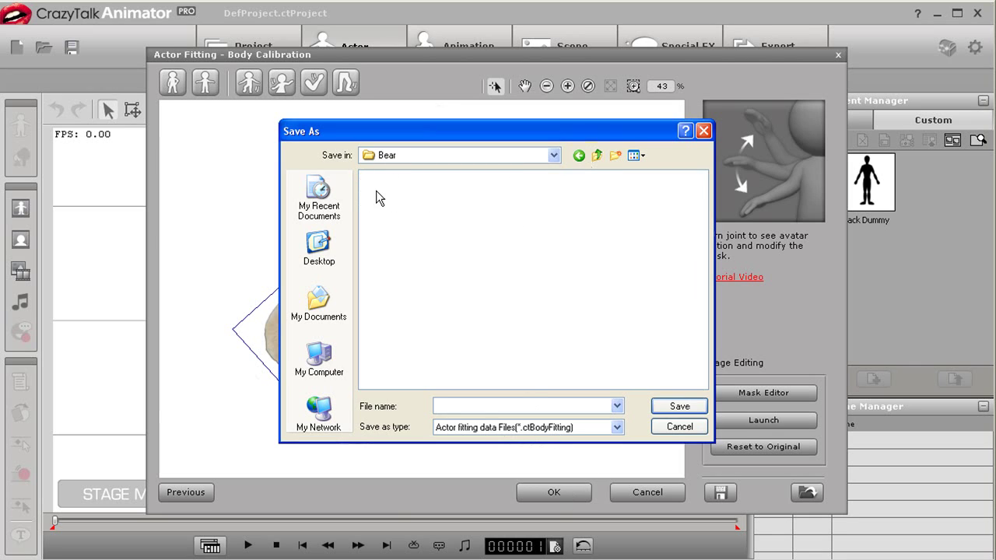
pyautogui.click(475, 405)
pyautogui.write('B')
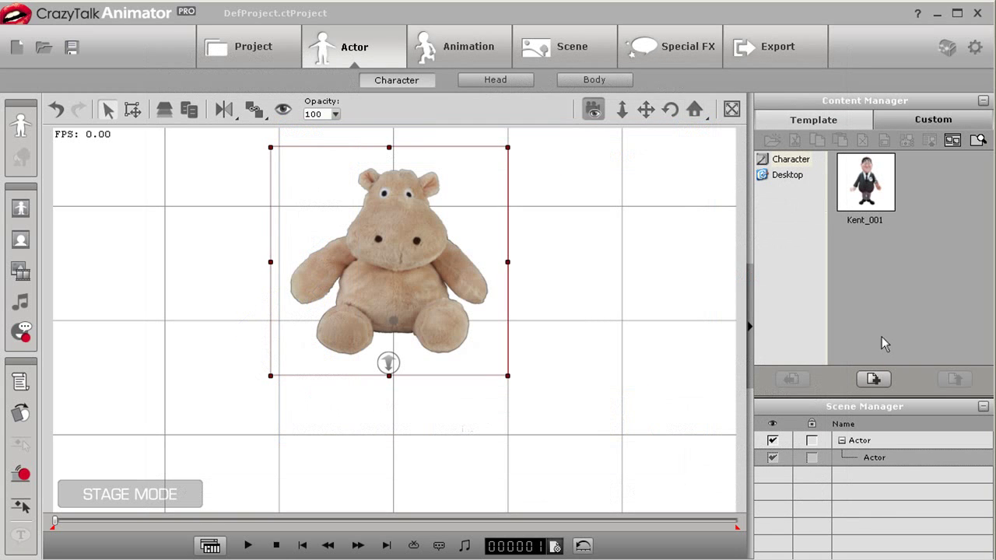
# Add the hippo to the custom character library as 'Bear' and open it in Character Composer
pyautogui.click(873, 379)
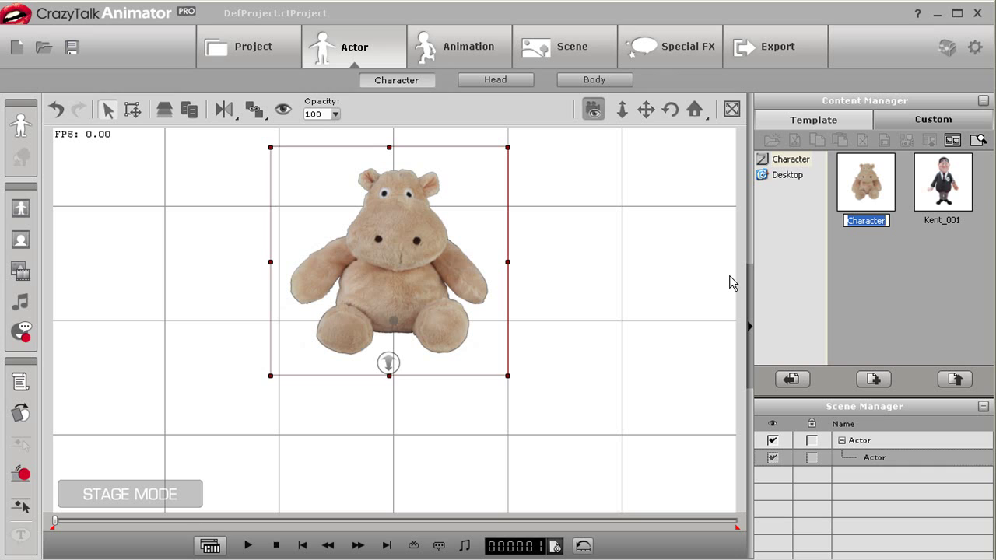
pyautogui.write('Bear')
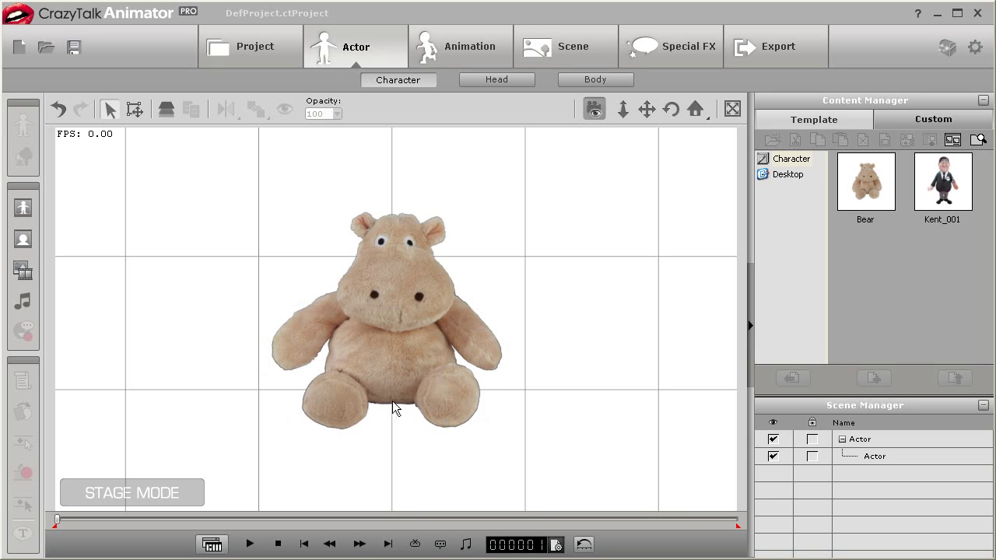
pyautogui.click(392, 352)
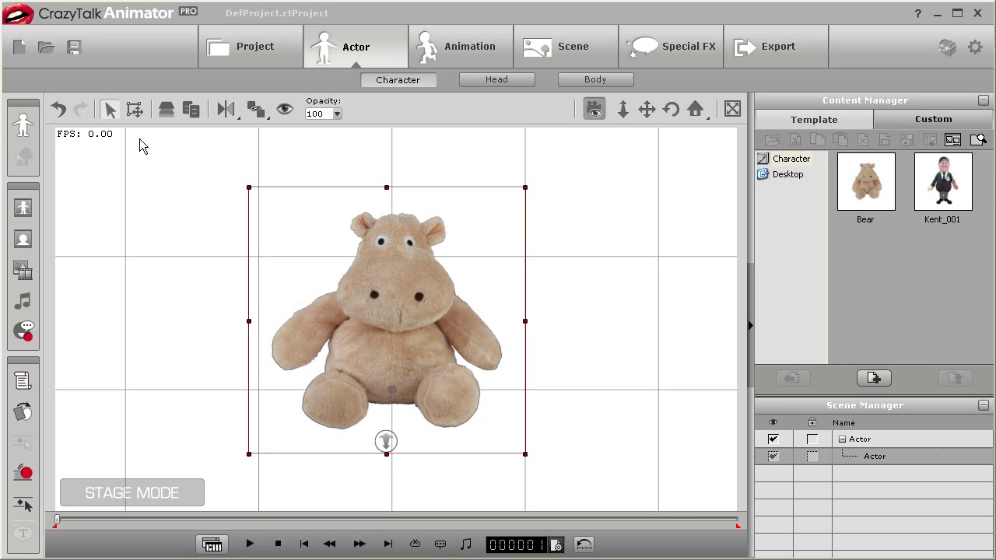
pyautogui.click(23, 125)
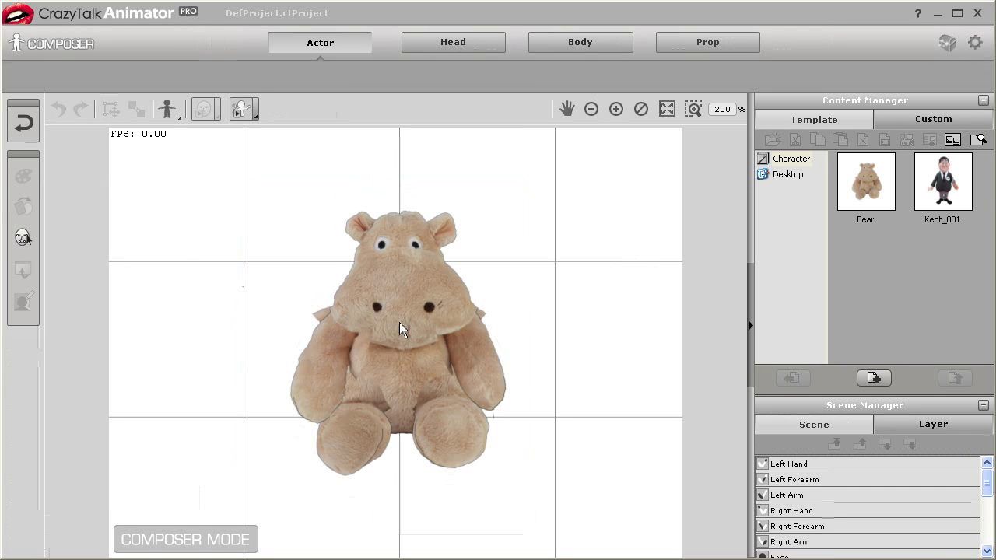
# Collapse the Content Manager and delete the Left Hand and Left Forearm layers
pyautogui.click(983, 101)
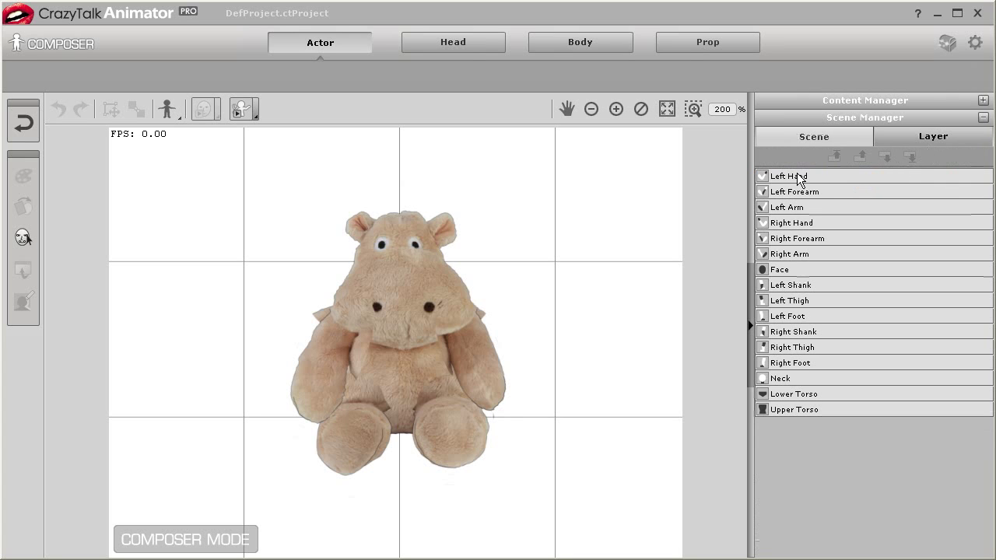
pyautogui.click(825, 175)
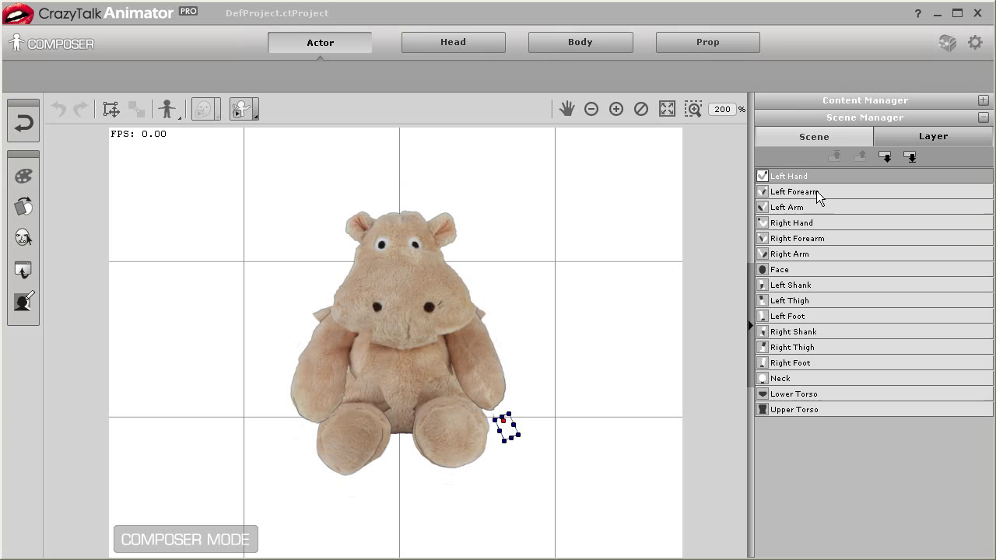
pyautogui.click(816, 190)
pyautogui.click(806, 206)
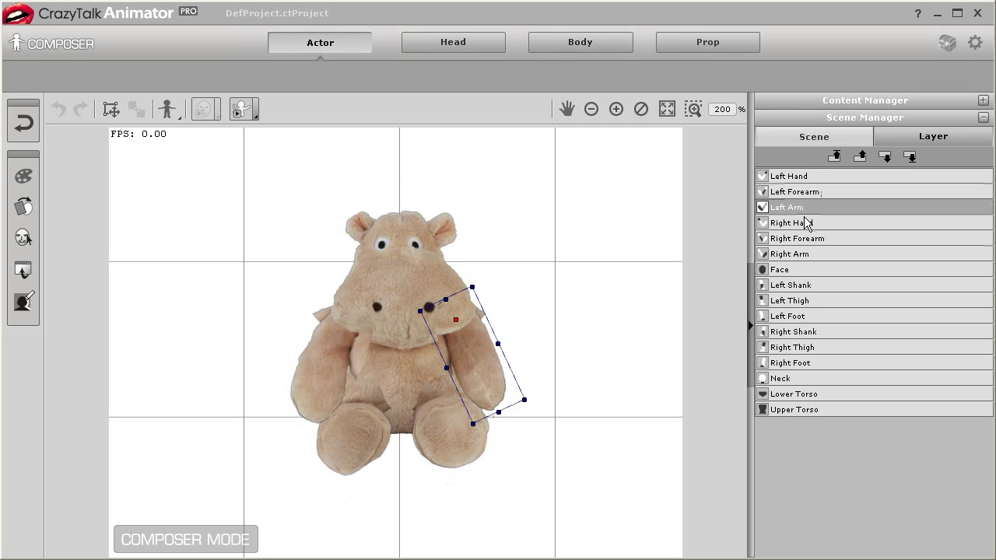
pyautogui.click(801, 176)
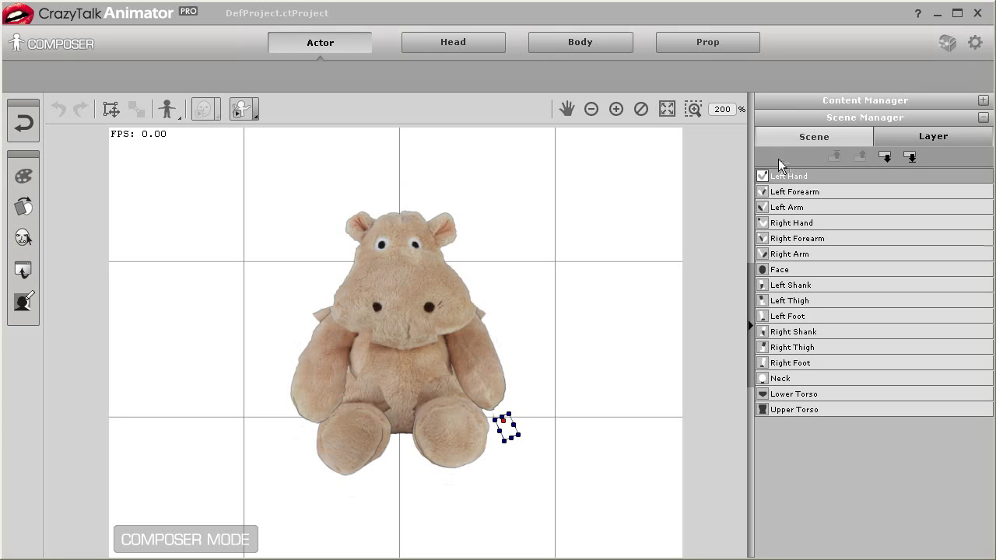
pyautogui.press('Delete')
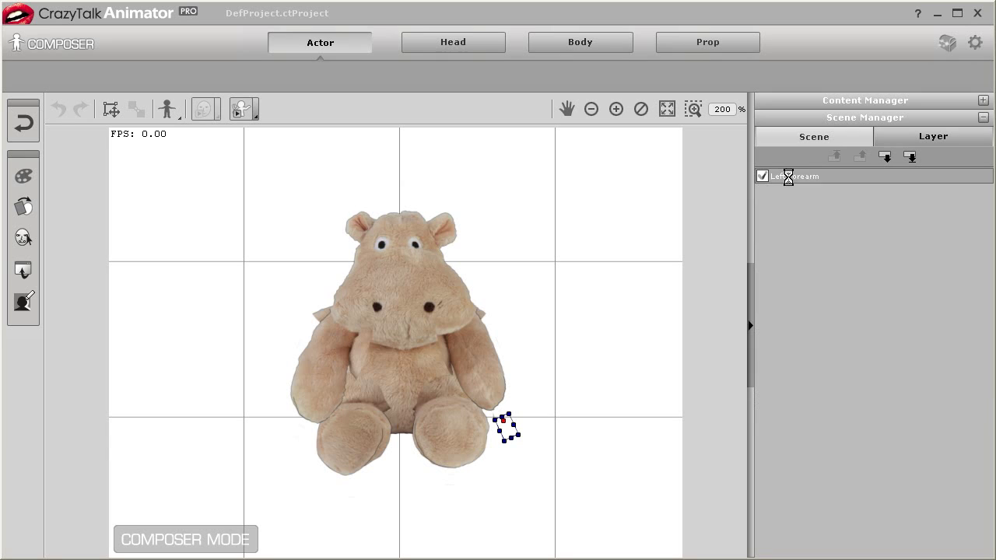
pyautogui.click(784, 179)
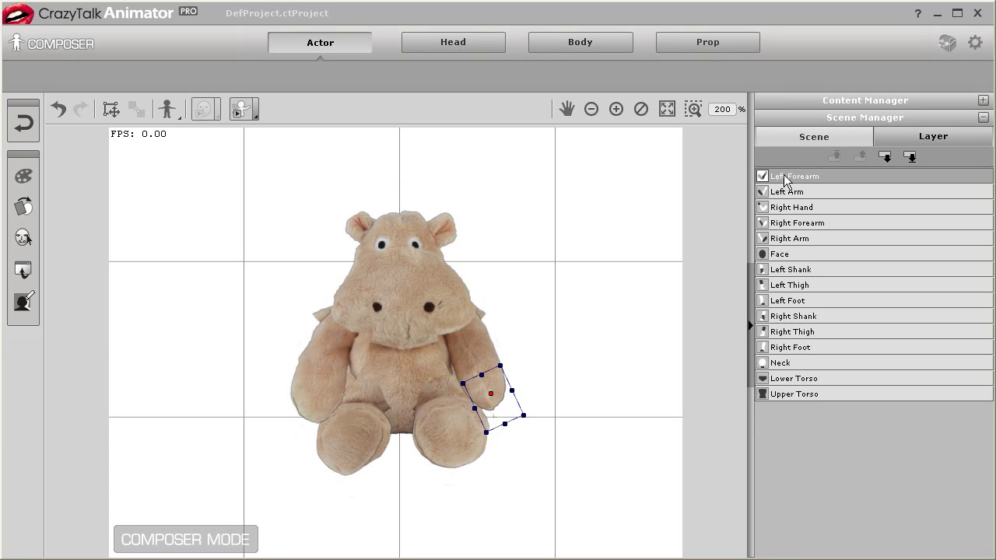
pyautogui.press('Delete')
# Delete the Left Shank, Left Foot and Right Shank layers
pyautogui.click(784, 223)
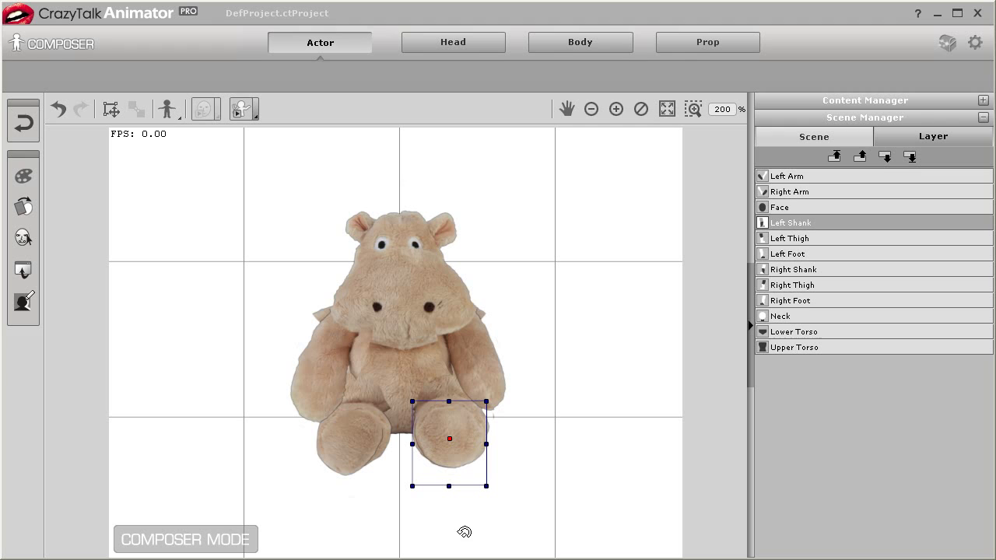
pyautogui.moveTo(502, 469); pyautogui.dragTo(455, 532)
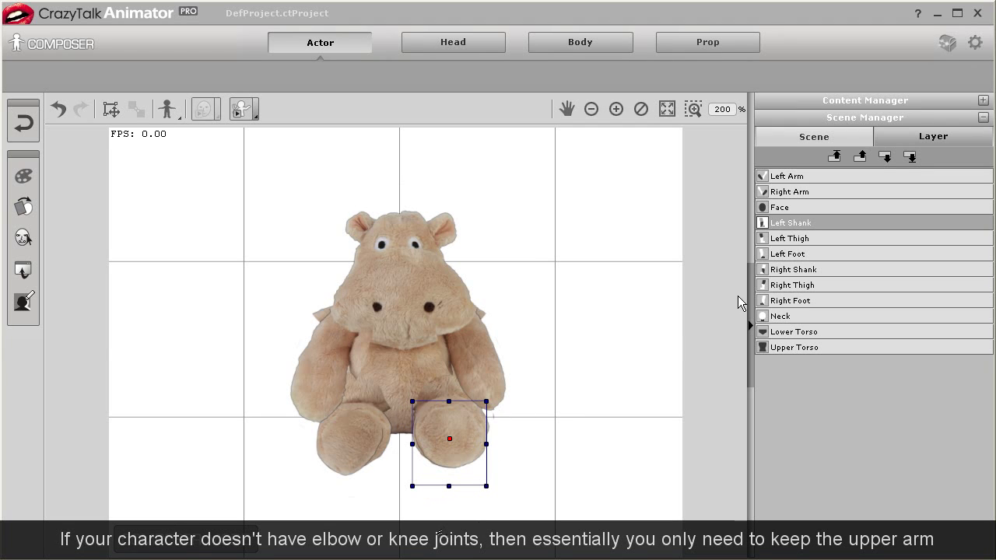
pyautogui.press('Delete')
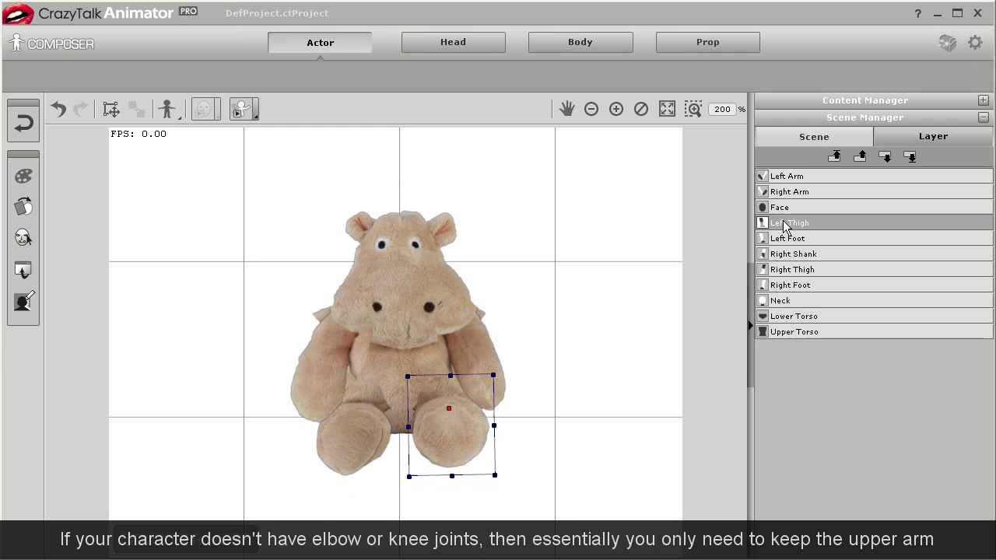
pyautogui.click(782, 241)
pyautogui.press('Delete')
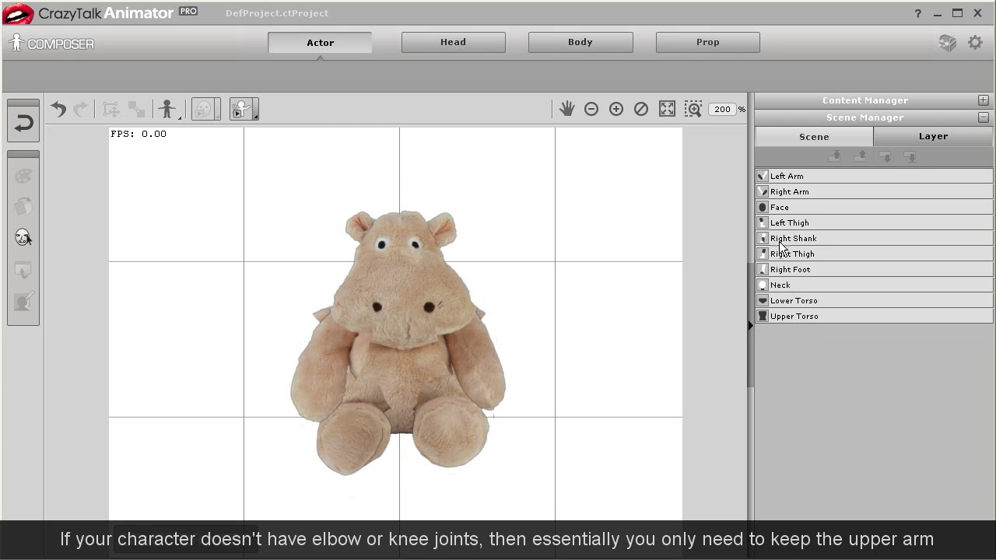
pyautogui.click(780, 241)
pyautogui.press('Delete')
# Delete the Right Foot, Neck and Lower Torso layers
pyautogui.click(779, 242)
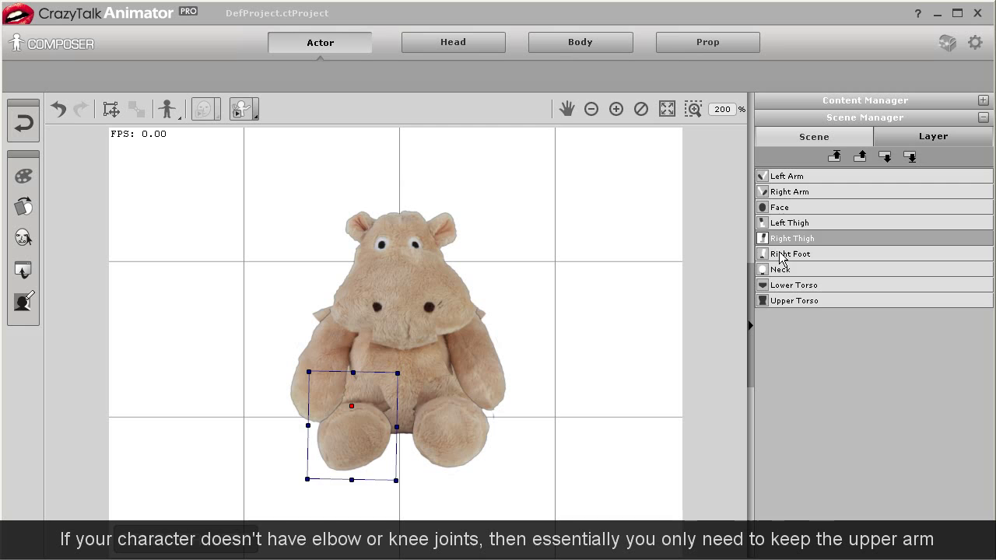
pyautogui.click(780, 255)
pyautogui.press('Delete')
pyautogui.click(780, 256)
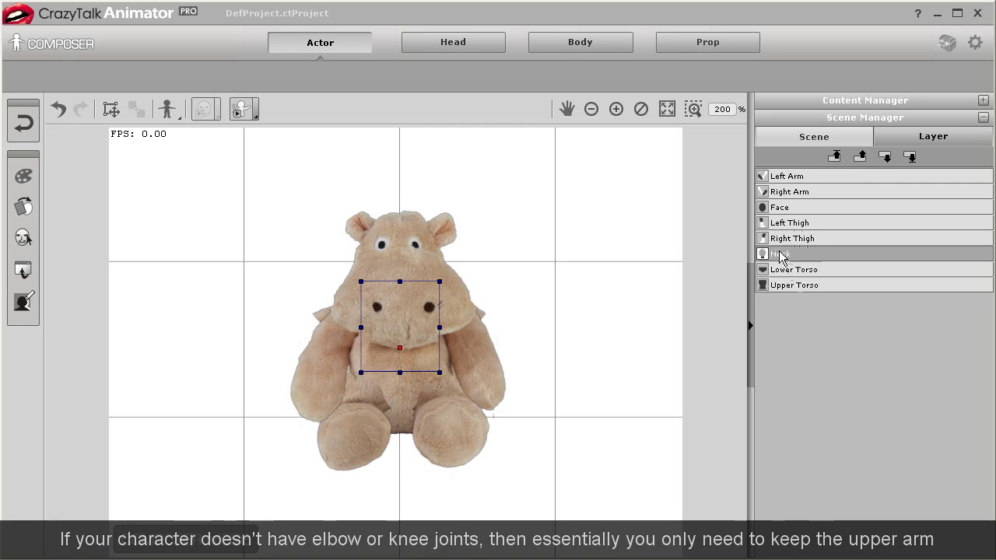
pyautogui.press('Delete')
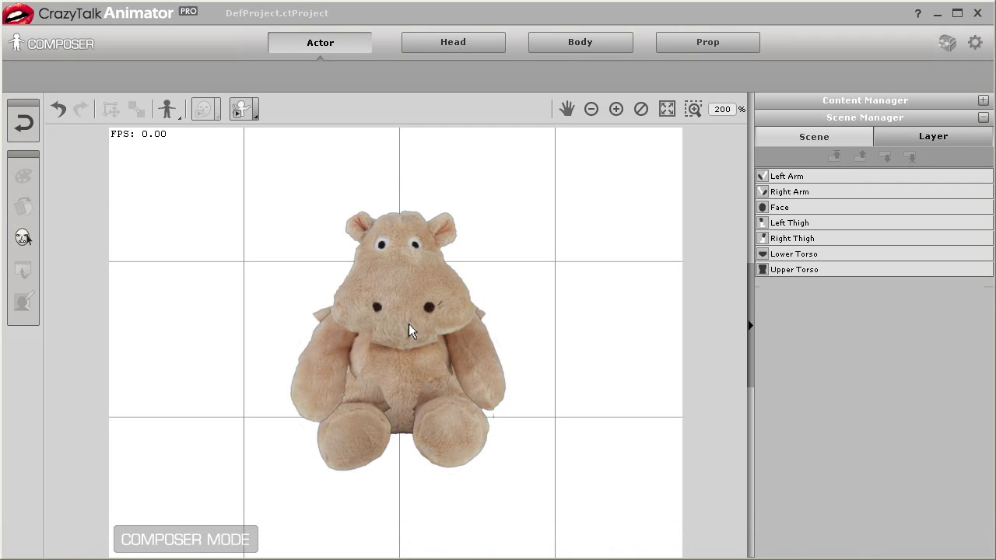
pyautogui.click(786, 257)
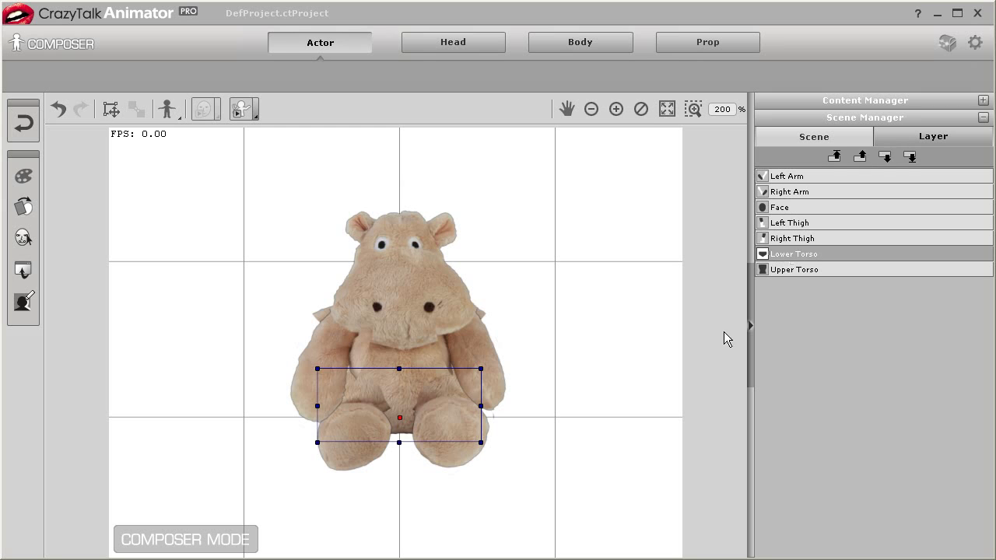
pyautogui.press('Delete')
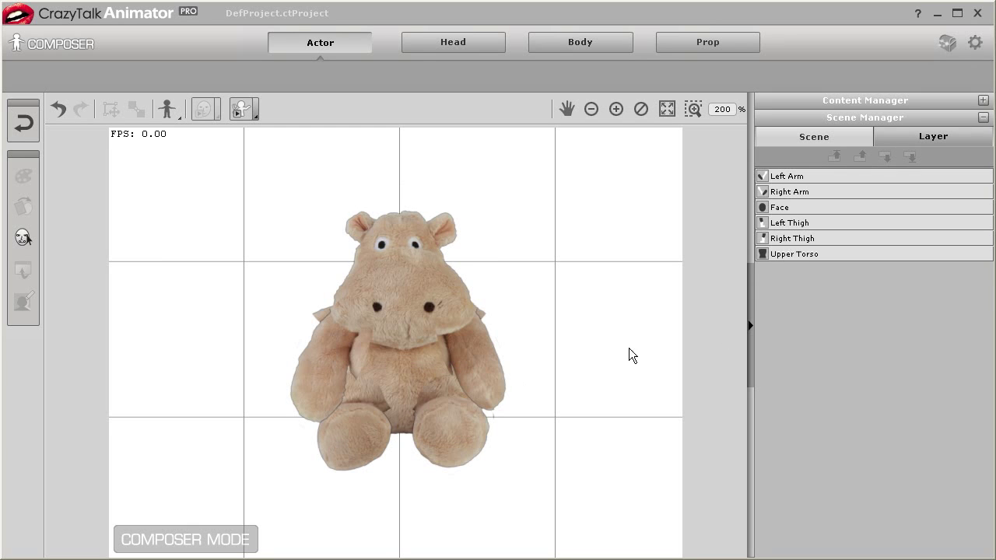
# Send the Face part to Photoshop for editing
pyautogui.click(809, 259)
pyautogui.click(794, 209)
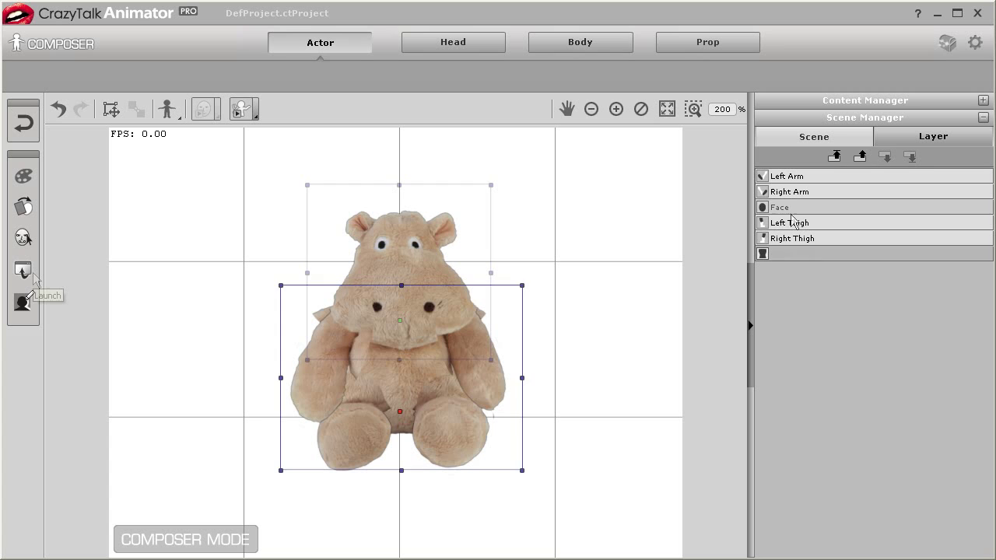
pyautogui.click(24, 270)
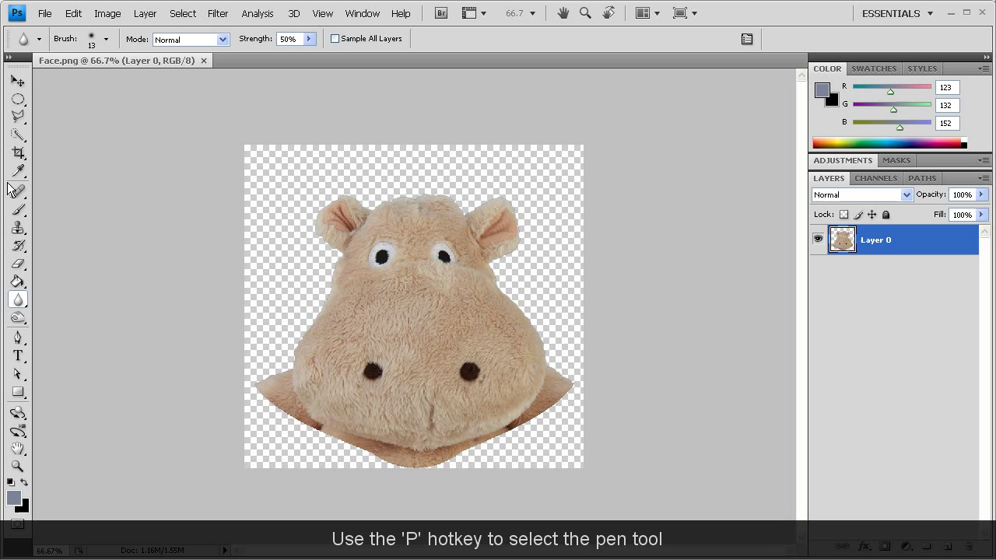
# Switch to the Pen tool and zoom in on the chin area of Face.png
pyautogui.click(18, 337)
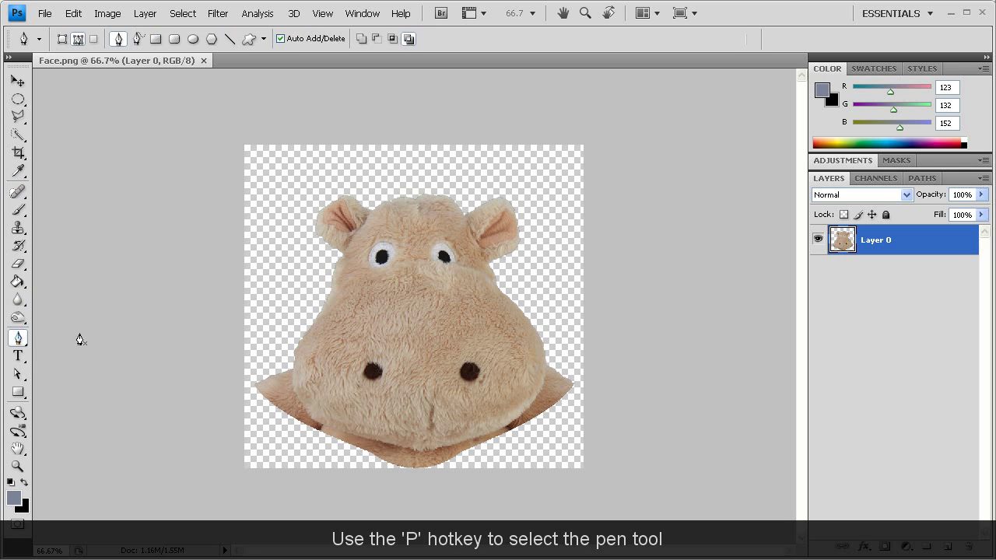
pyautogui.hotkey('ctrl', '+')
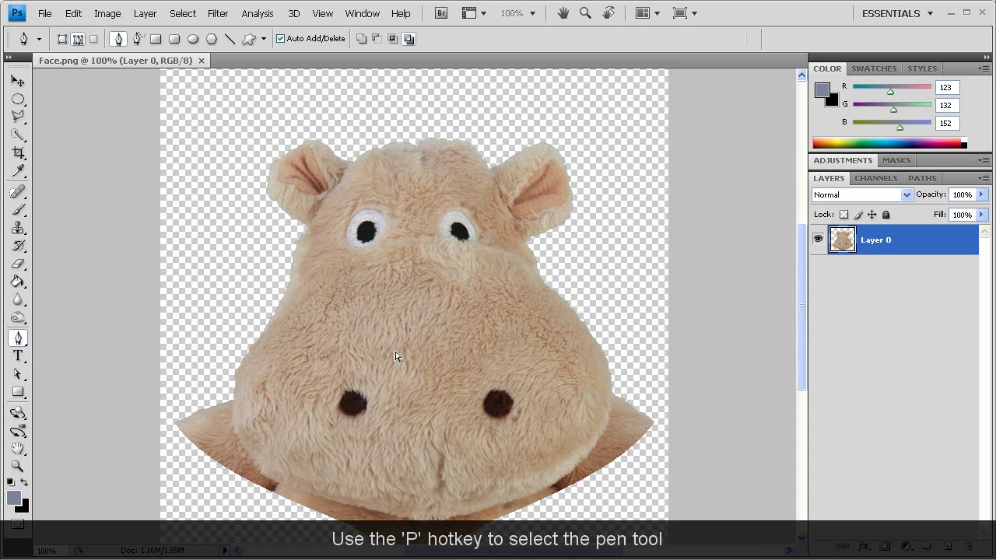
pyautogui.moveTo(424, 395); pyautogui.dragTo(420, 278)
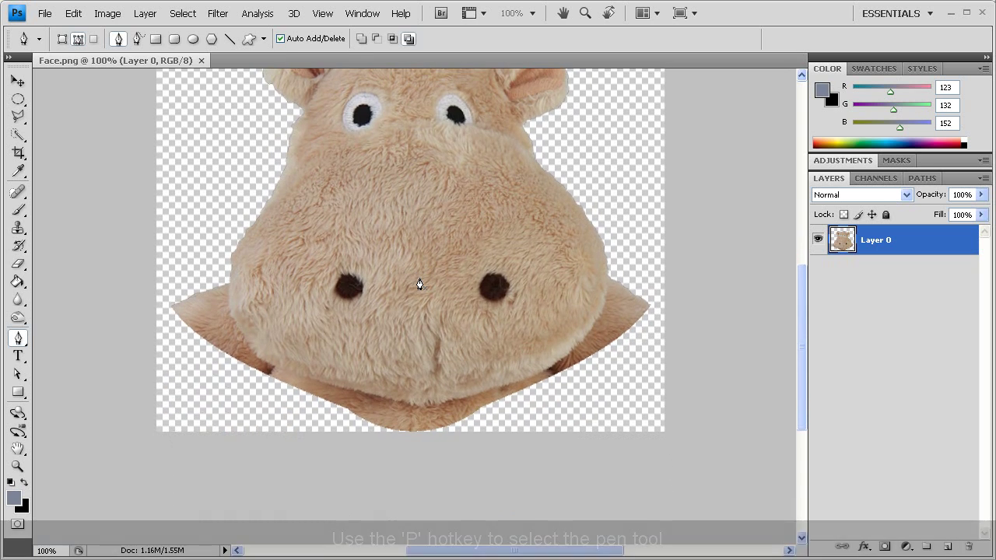
pyautogui.hotkey('ctrl', '+')
pyautogui.hotkey('ctrl', '-')
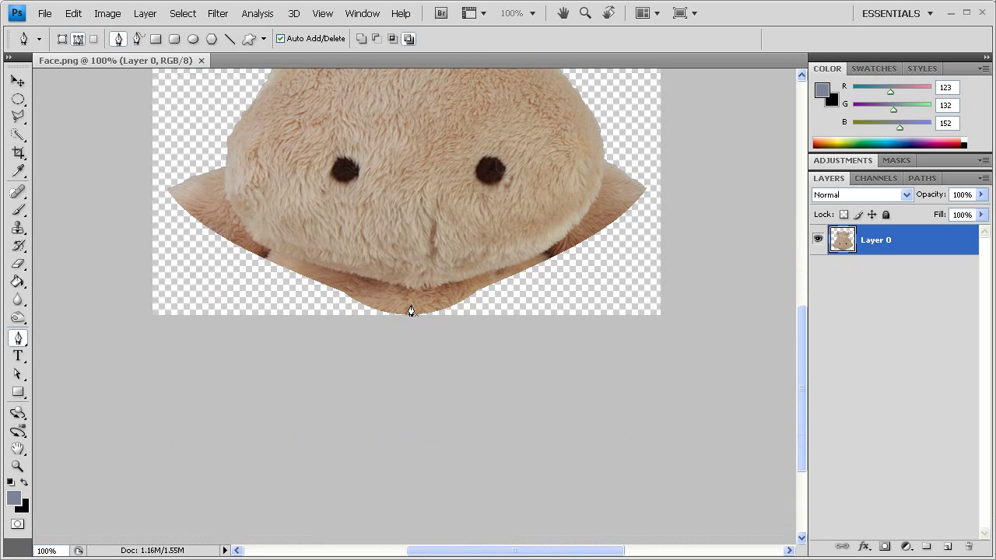
pyautogui.scroll(2, 372, 256)
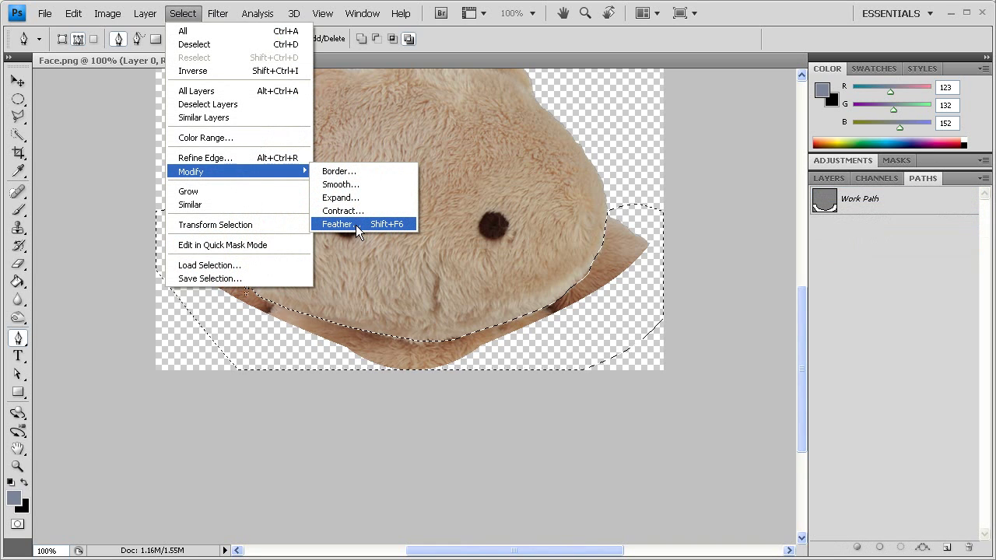
# Feather the traced selection by 1 pixel, delete the fur flaps, and deselect
pyautogui.click(355, 224)
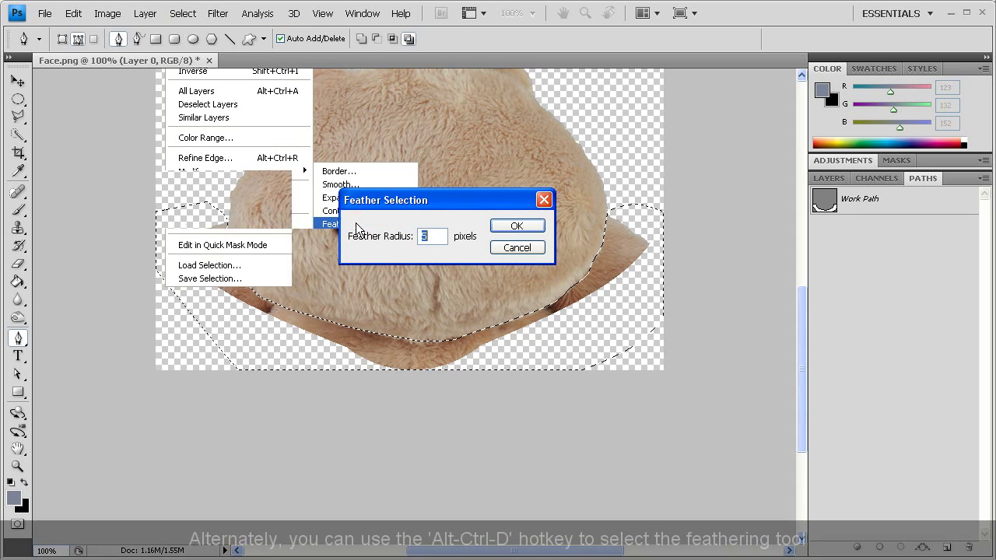
pyautogui.write('1')
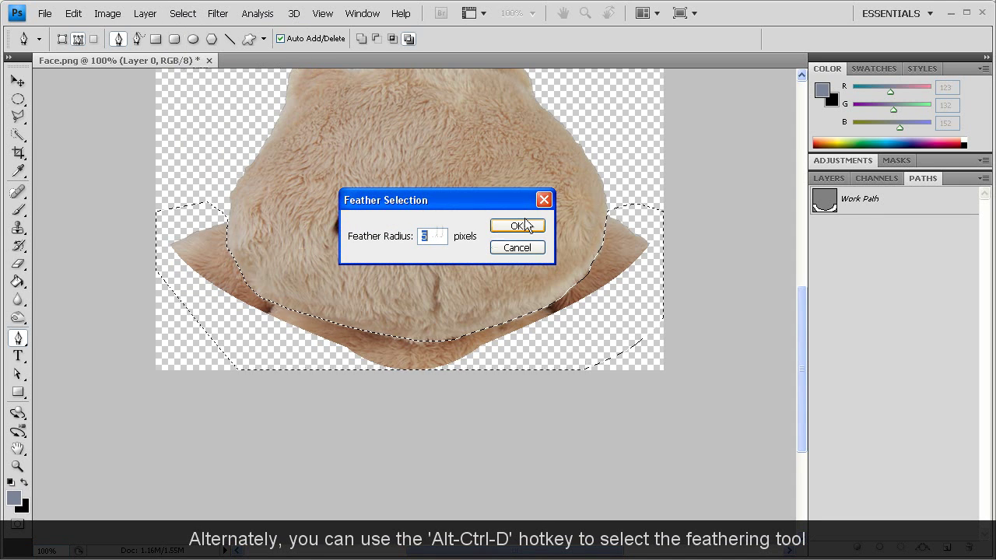
pyautogui.click(529, 227)
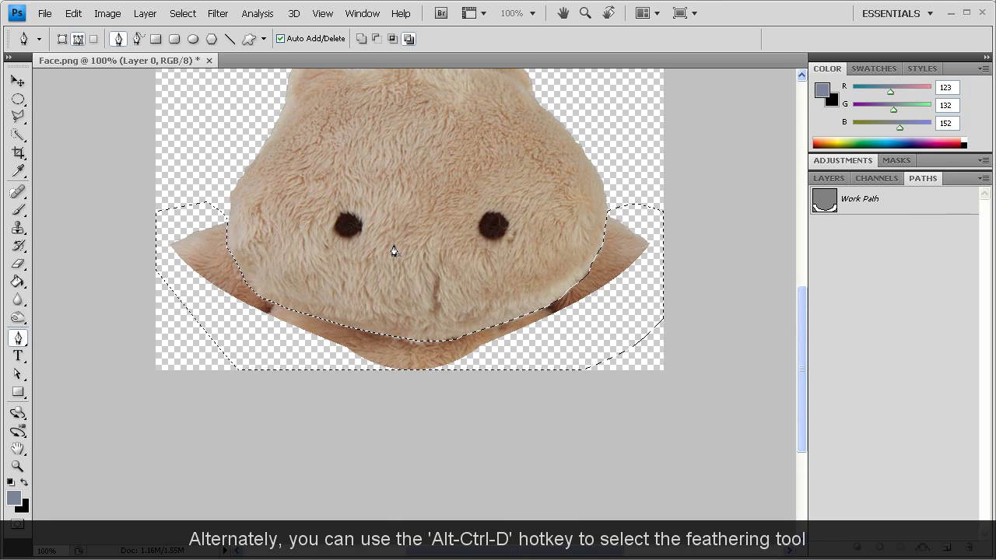
pyautogui.press('Delete')
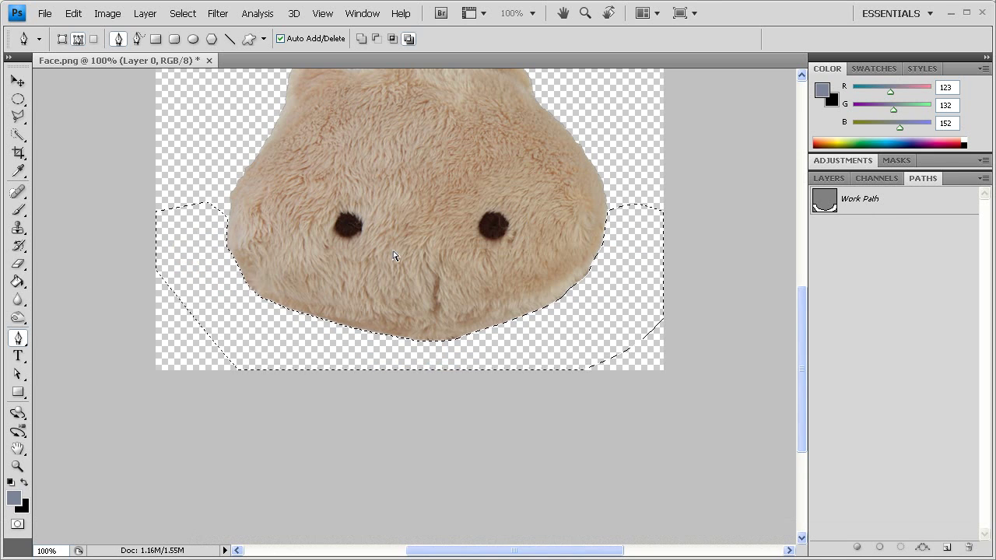
pyautogui.hotkey('ctrl', 'd')
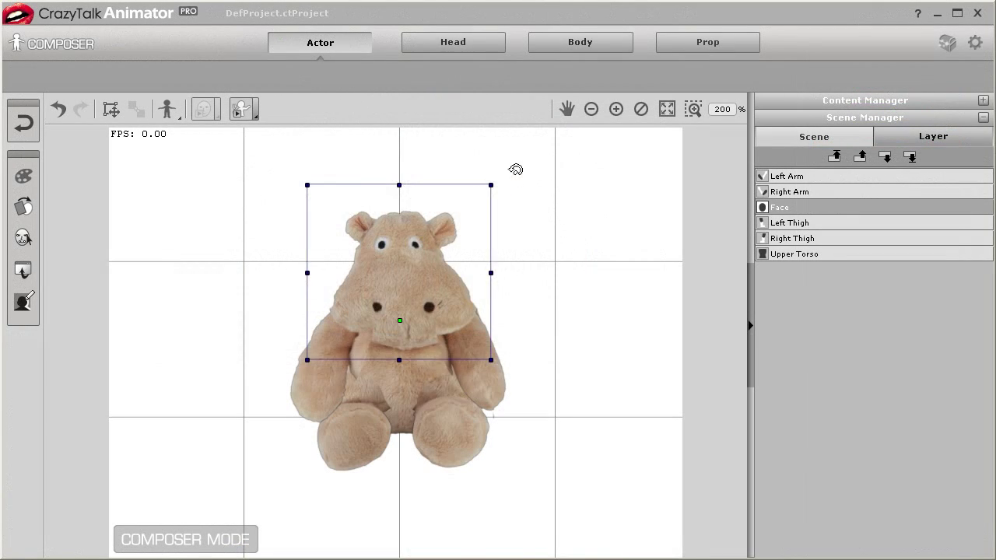
# Test-rotate the updated Face part, then send the Left Arm part to Photoshop
pyautogui.moveTo(516, 166); pyautogui.dragTo(550, 312)
pyautogui.click(792, 195)
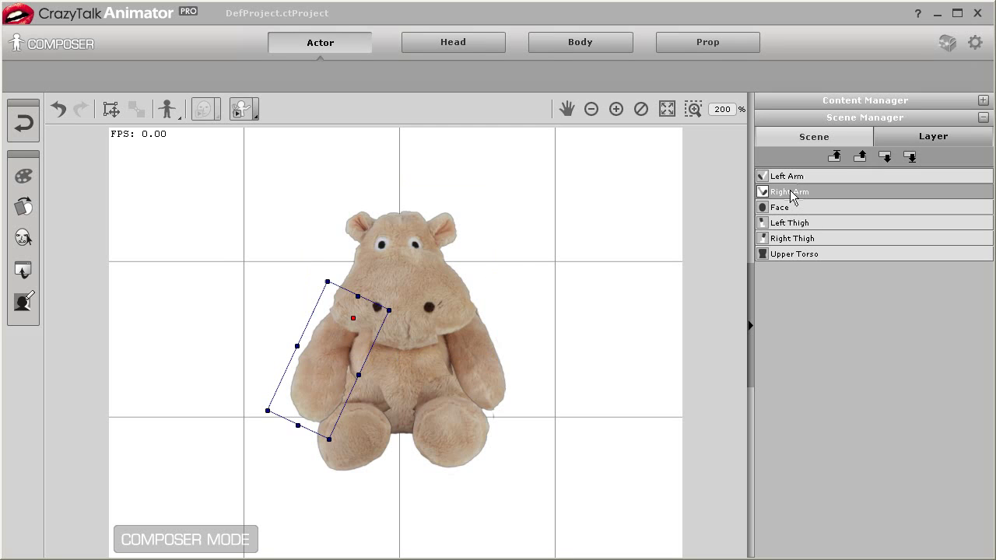
pyautogui.click(789, 179)
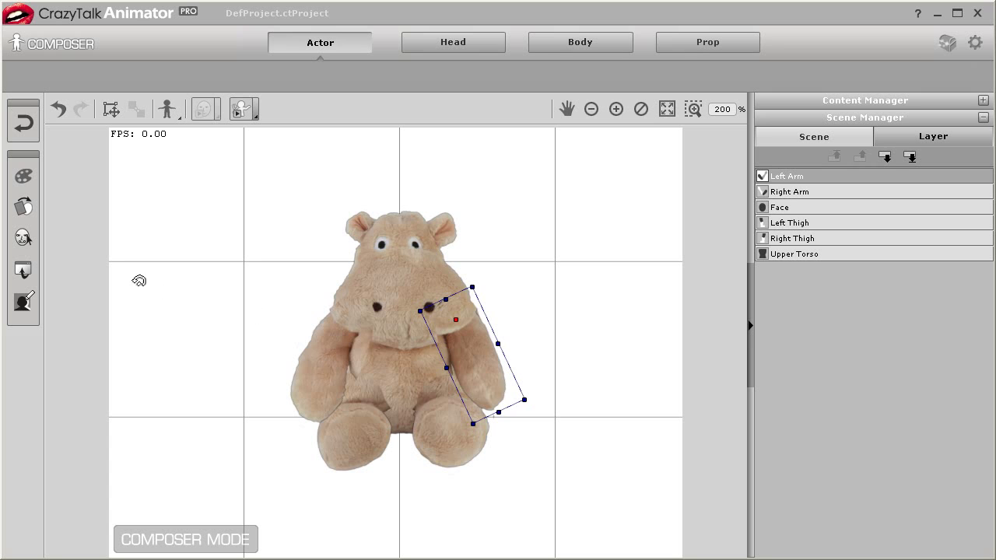
pyautogui.click(22, 270)
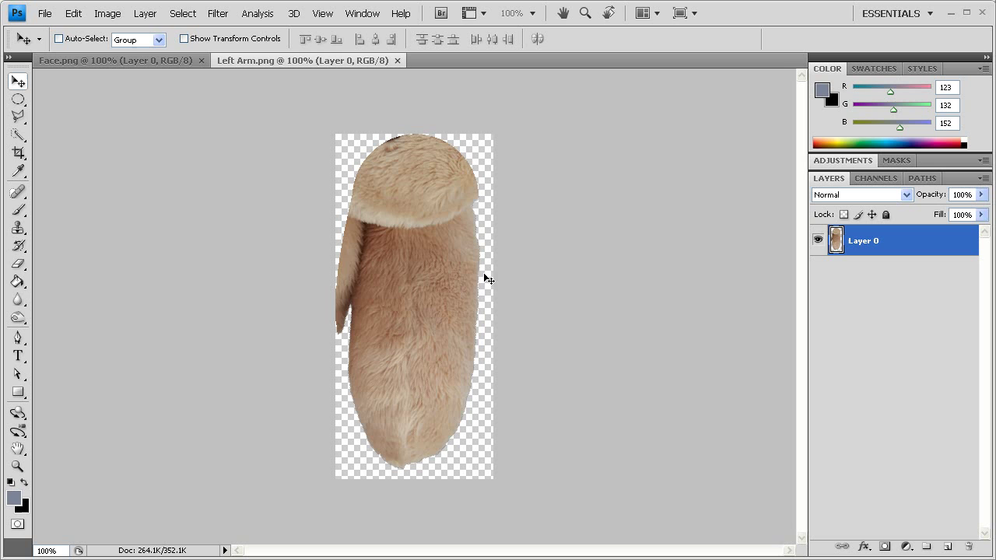
# Zoom in on the top of the Left Arm image and trace a Pen path along the arm's edge
pyautogui.hotkey('ctrl', '+')
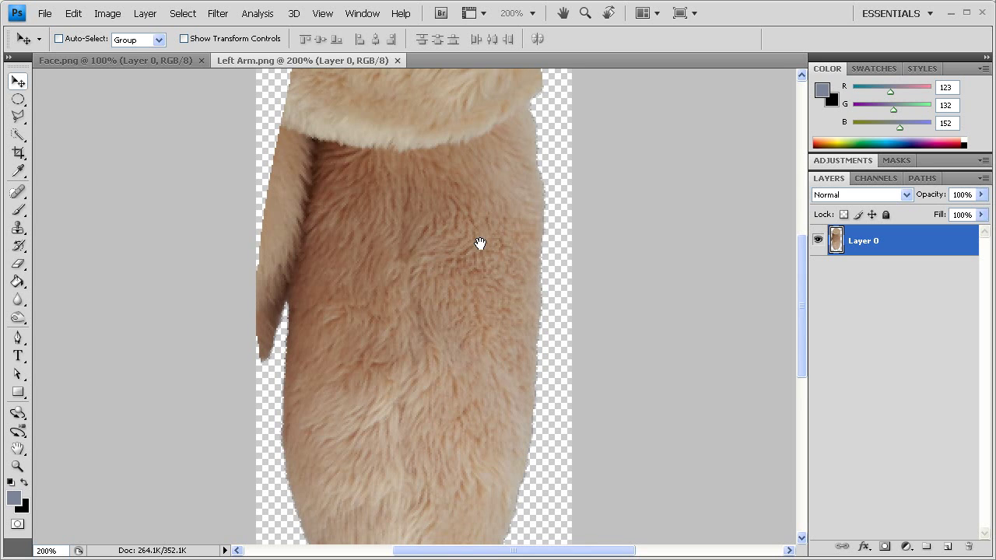
pyautogui.moveTo(480, 240); pyautogui.dragTo(470, 342)
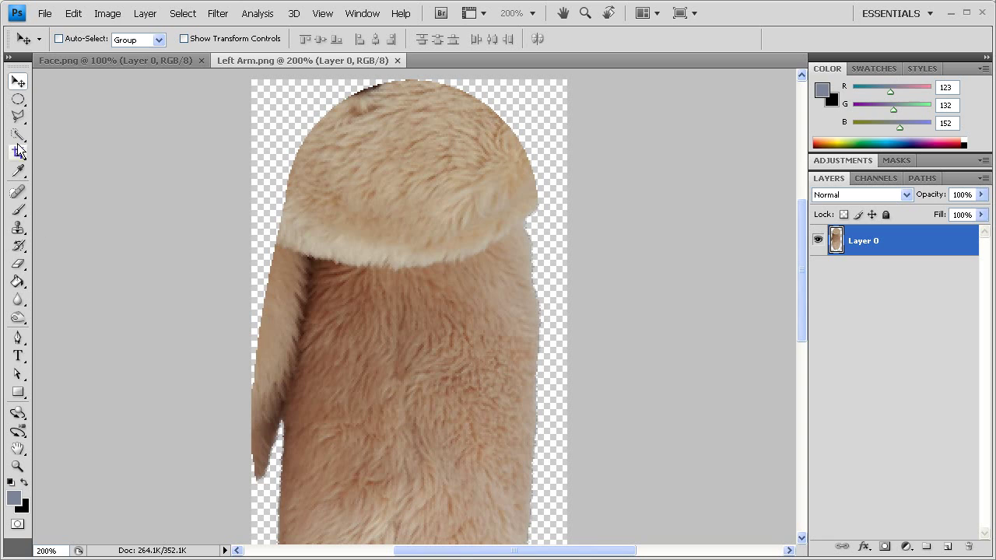
pyautogui.click(18, 337)
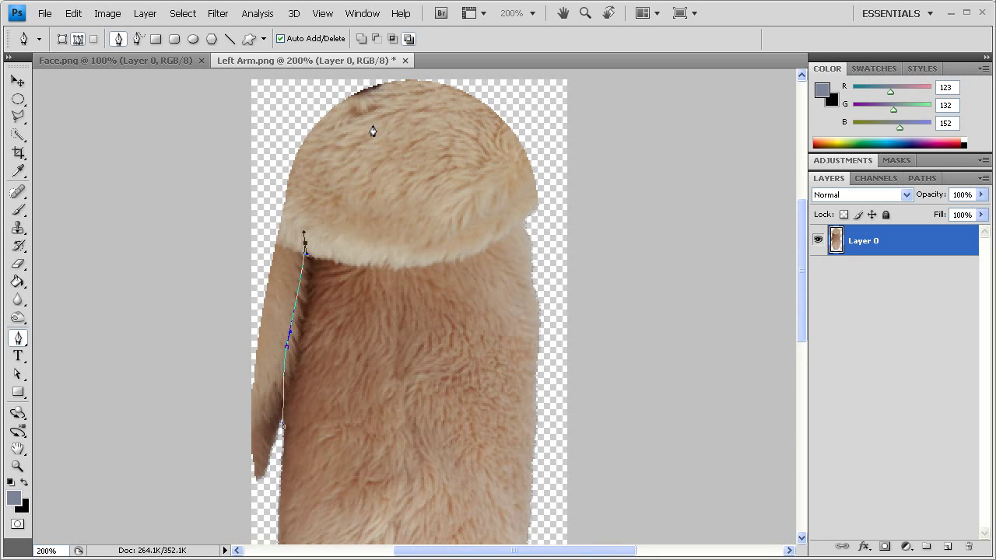
pyautogui.moveTo(379, 104); pyautogui.dragTo(396, 98)
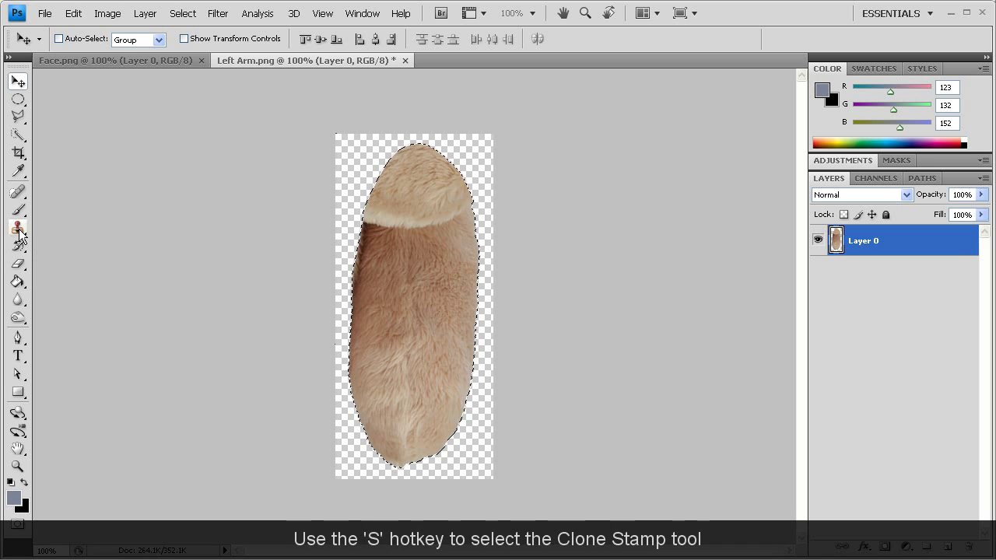
# Clone arm fur with an enlarged Clone Stamp brush over the light cuff
pyautogui.press('s')
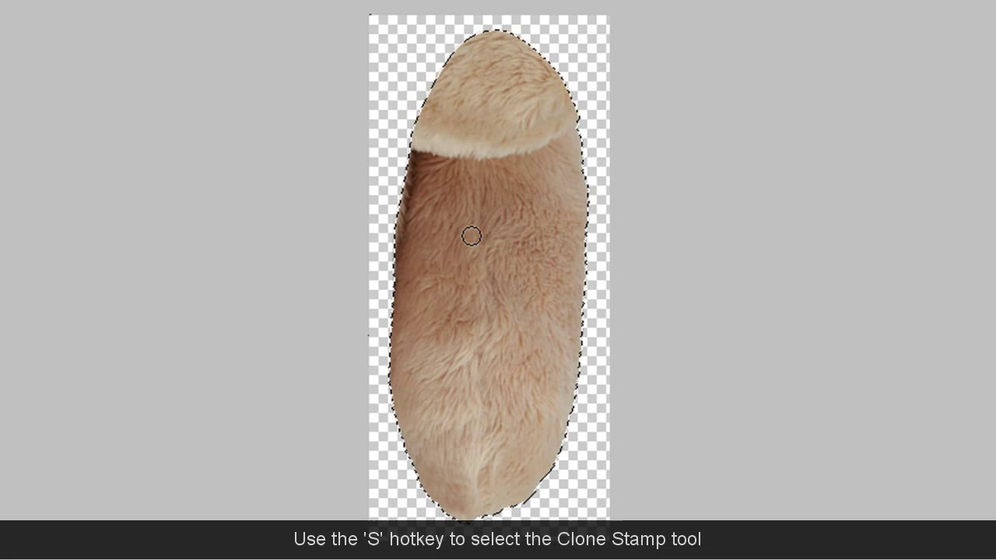
pyautogui.press(']')
pyautogui.press(']')
pyautogui.press(']')
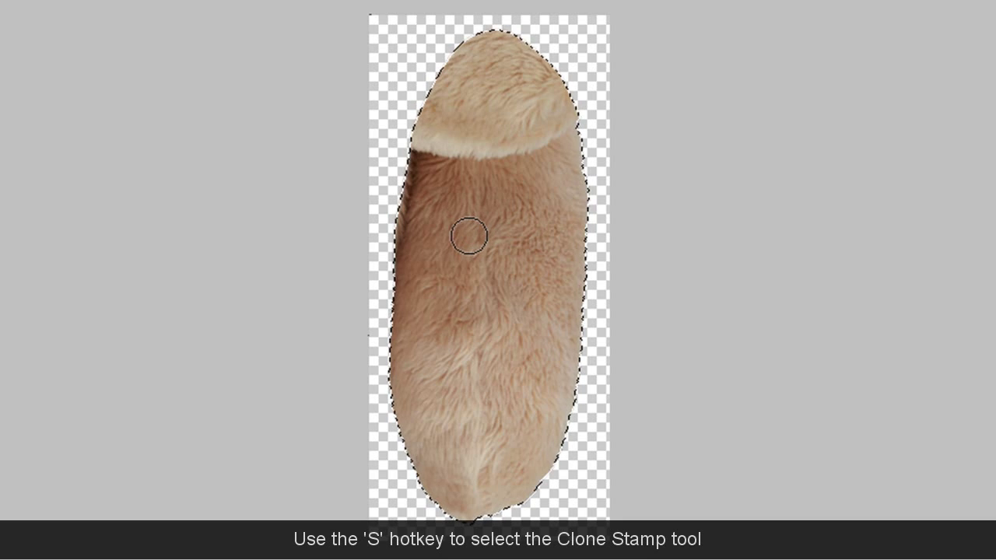
pyautogui.keyDown('alt'); pyautogui.click(431, 277); pyautogui.keyUp('alt')
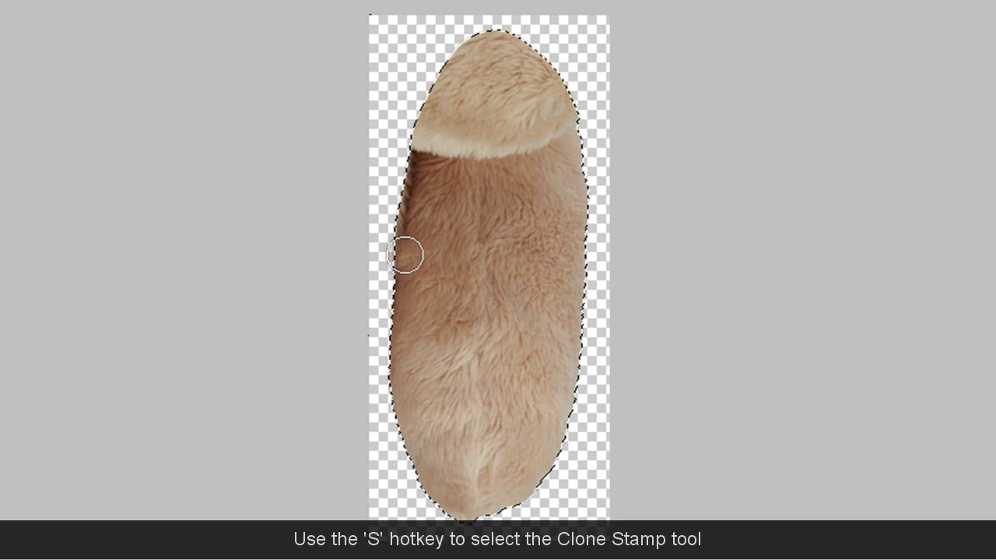
pyautogui.moveTo(407, 251); pyautogui.dragTo(413, 147)
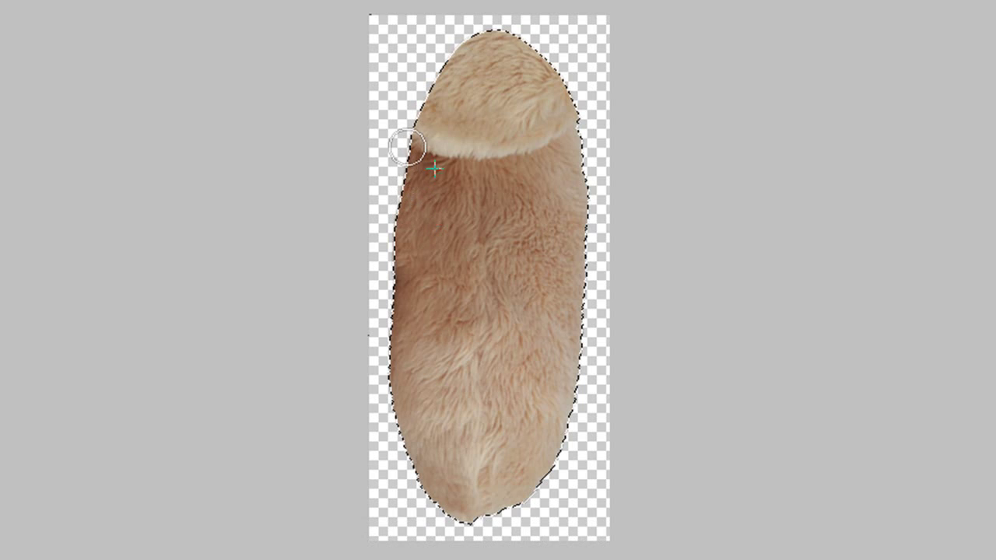
pyautogui.moveTo(493, 183)
pyautogui.mouseDown()
pyautogui.moveTo(483, 148)
pyautogui.moveTo(426, 144)
pyautogui.moveTo(533, 142)
pyautogui.moveTo(559, 108)
pyautogui.moveTo(484, 102)
pyautogui.moveTo(420, 123)
pyautogui.mouseUp()
# Save the Left Arm image, clear the selection, and rotate the arm to check the update
pyautogui.click(44, 14)
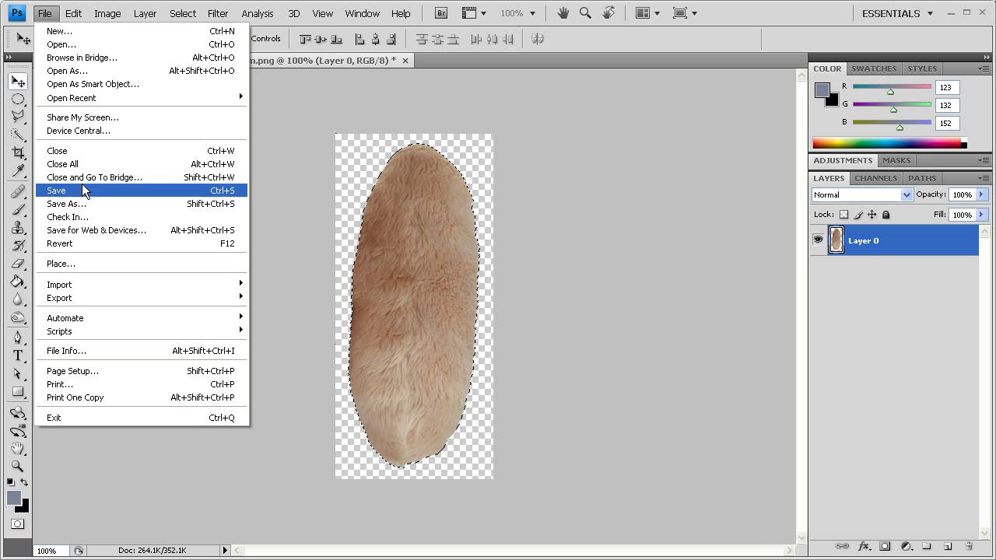
pyautogui.click(84, 191)
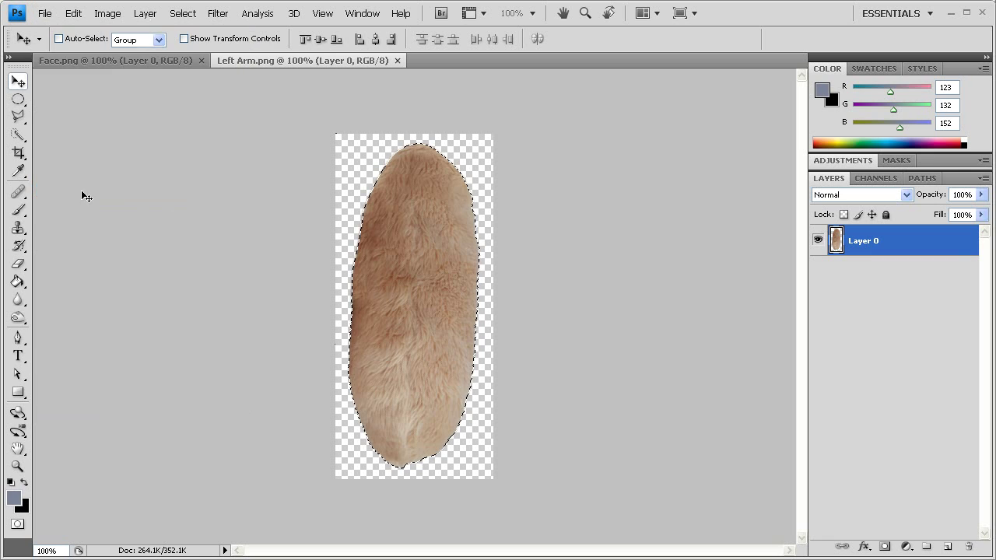
pyautogui.hotkey('ctrl', 'd')
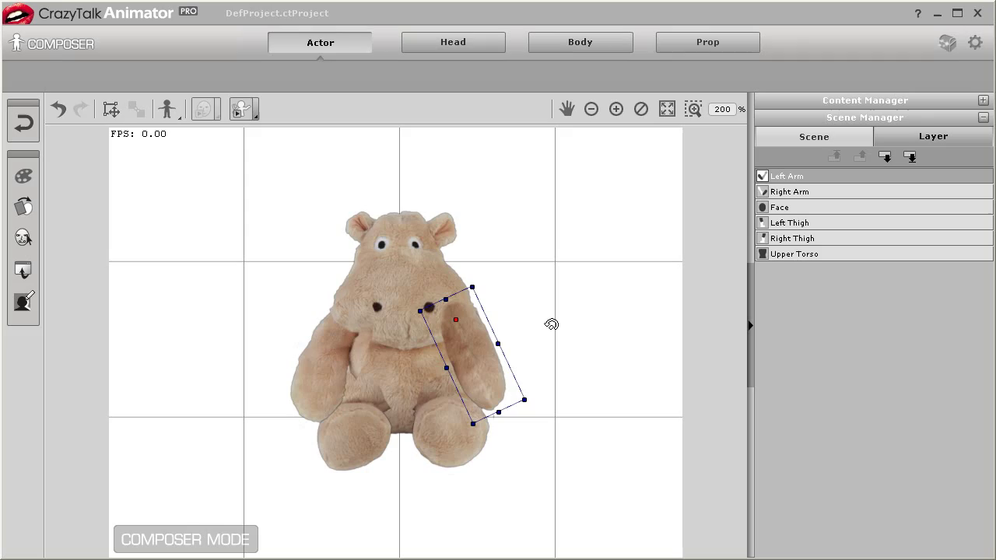
pyautogui.moveTo(542, 375); pyautogui.dragTo(549, 207)
# Rotate the Left Arm back, then clone fur over the torso's upper-left and right-edge shadows
pyautogui.moveTo(549, 207); pyautogui.dragTo(526, 357)
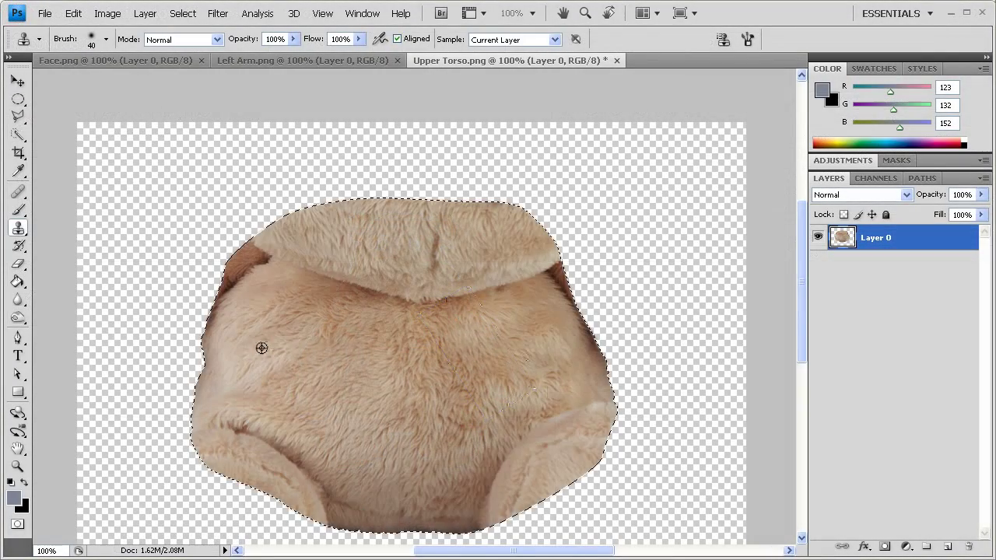
pyautogui.keyDown('alt'); pyautogui.click(262, 294); pyautogui.keyUp('alt')
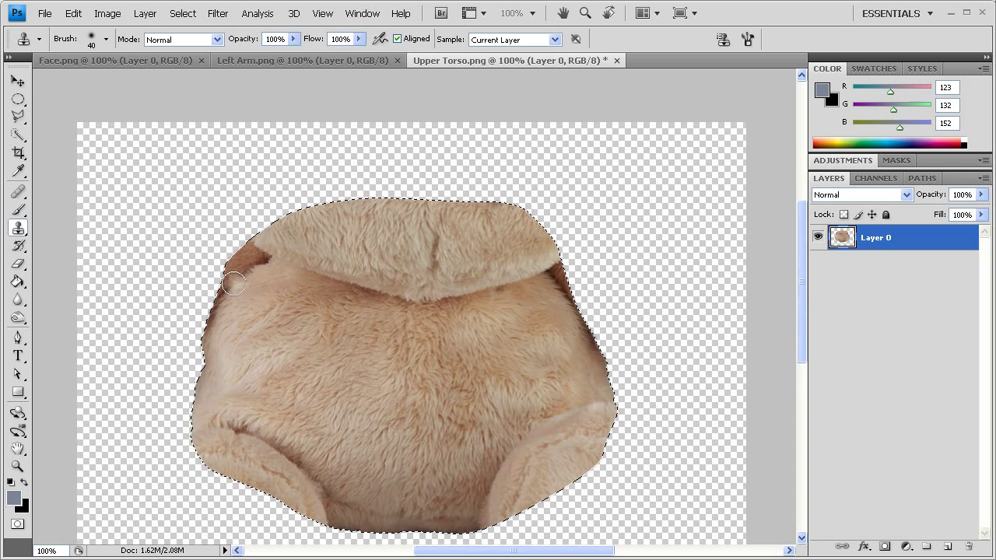
pyautogui.moveTo(238, 279); pyautogui.dragTo(204, 342)
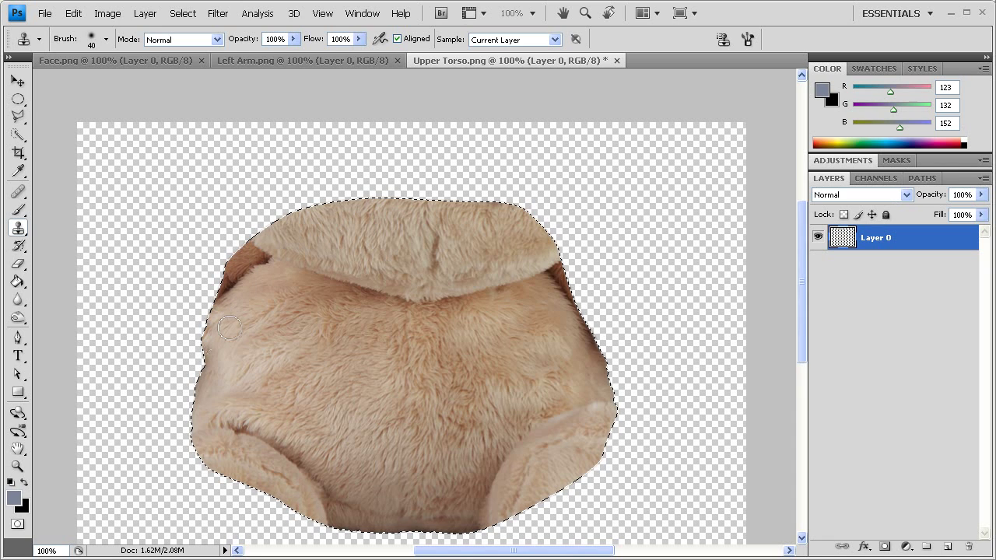
pyautogui.moveTo(265, 260)
pyautogui.mouseDown()
pyautogui.moveTo(247, 319)
pyautogui.moveTo(246, 265)
pyautogui.moveTo(215, 298)
pyautogui.moveTo(256, 247)
pyautogui.moveTo(232, 262)
pyautogui.mouseUp()
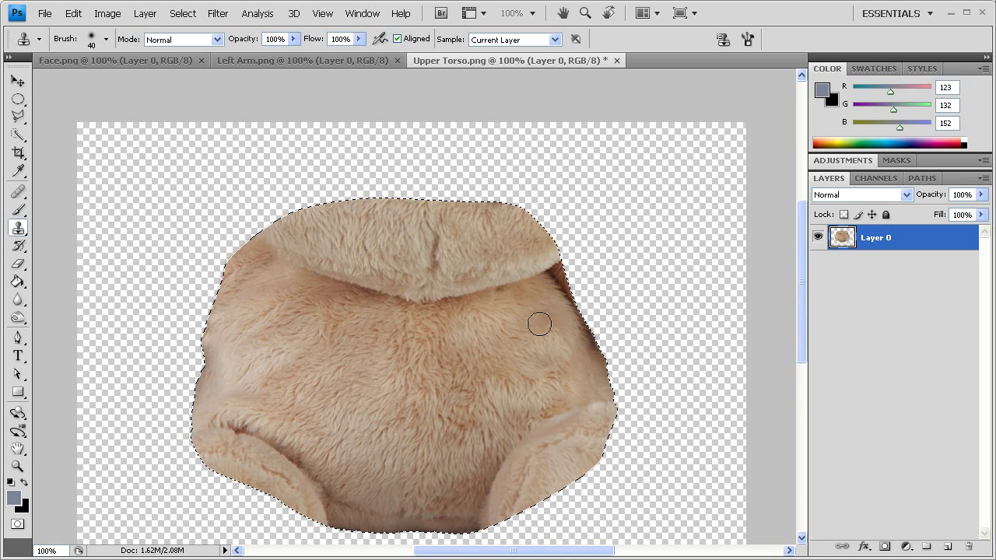
pyautogui.moveTo(541, 332); pyautogui.dragTo(545, 326)
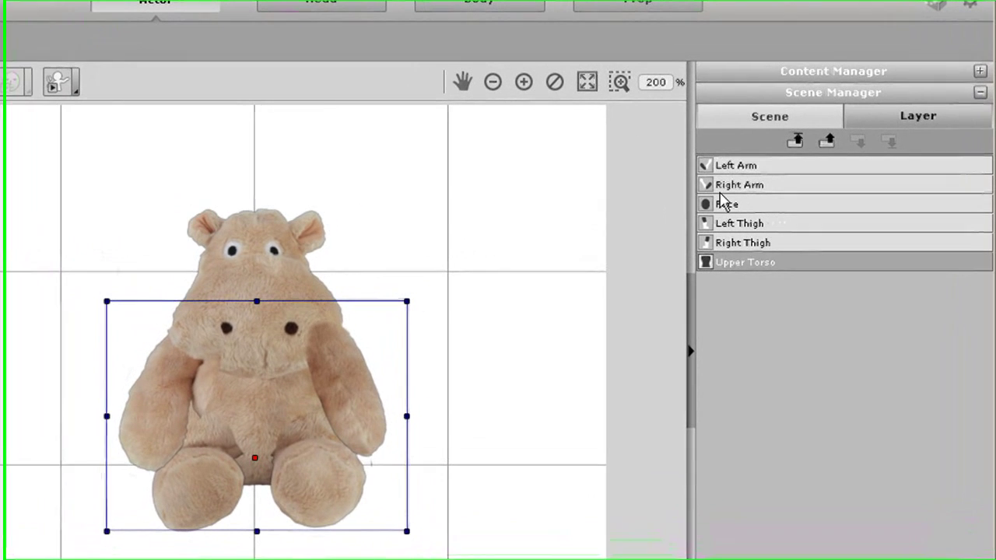
# Move Left Arm down two places in the Layer list and rotate it to check the layering
pyautogui.click(726, 171)
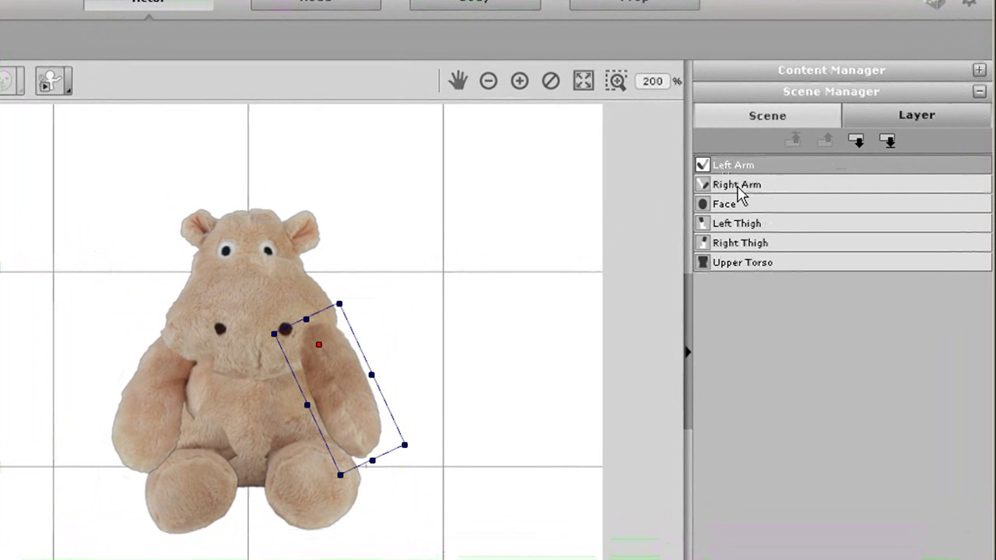
pyautogui.click(856, 141)
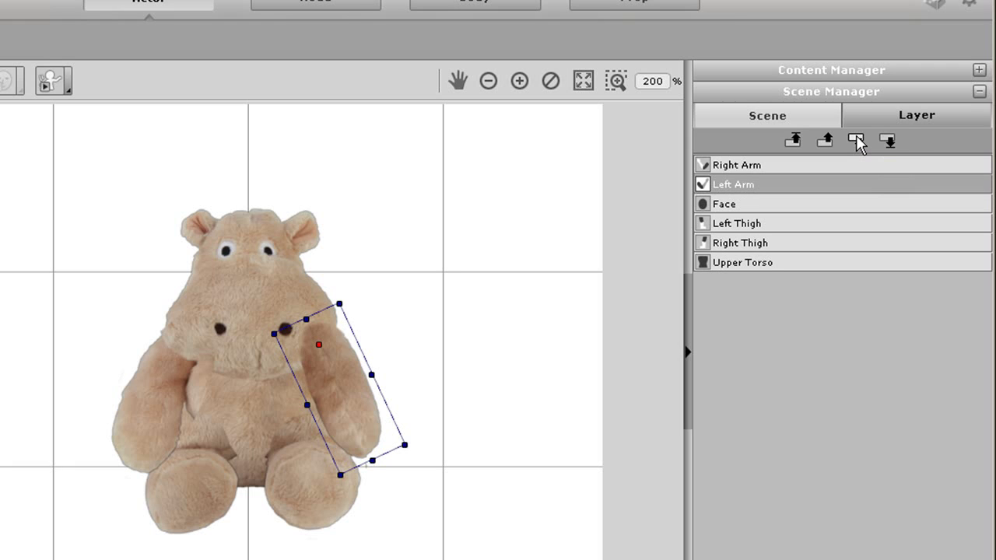
pyautogui.click(856, 141)
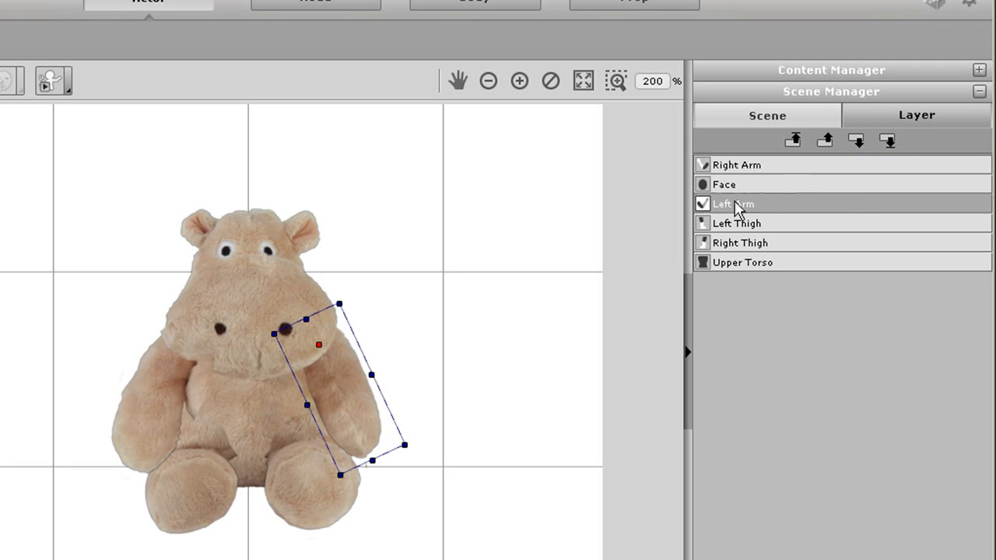
pyautogui.moveTo(418, 452); pyautogui.dragTo(487, 291)
# Undo the arm test, feather the selection by 1 pixel and delete the fur above the right thigh
pyautogui.hotkey('ctrl', 'z')
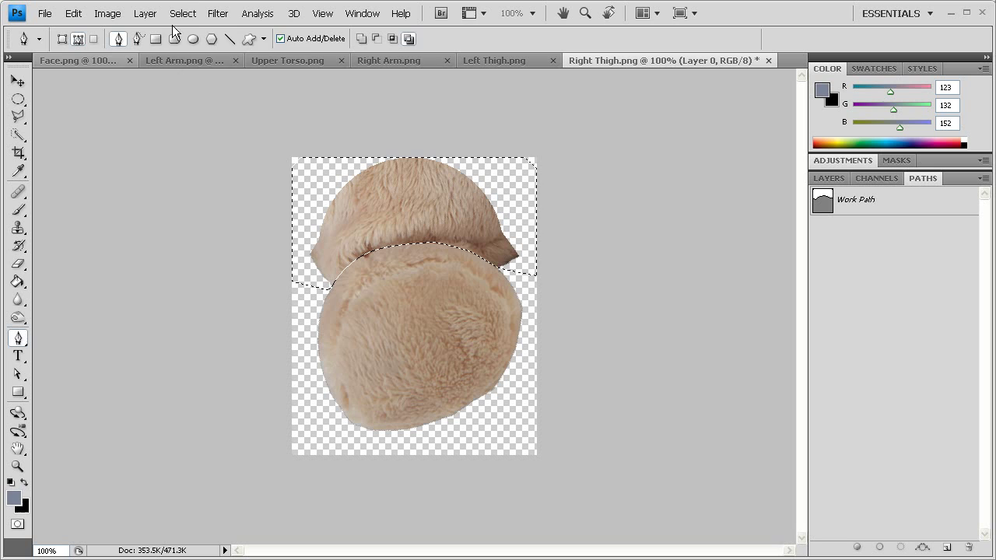
pyautogui.click(182, 13)
pyautogui.moveTo(203, 172)
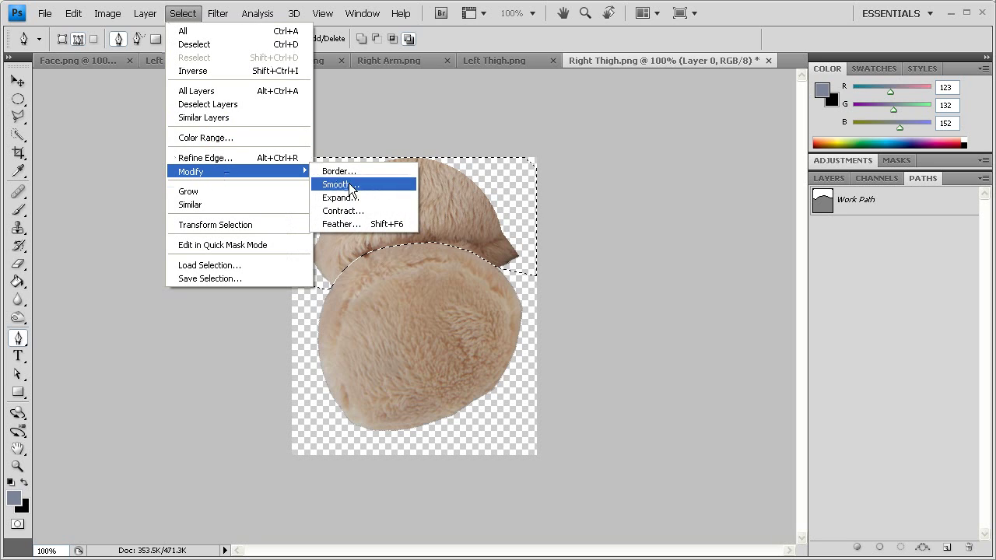
pyautogui.click(344, 224)
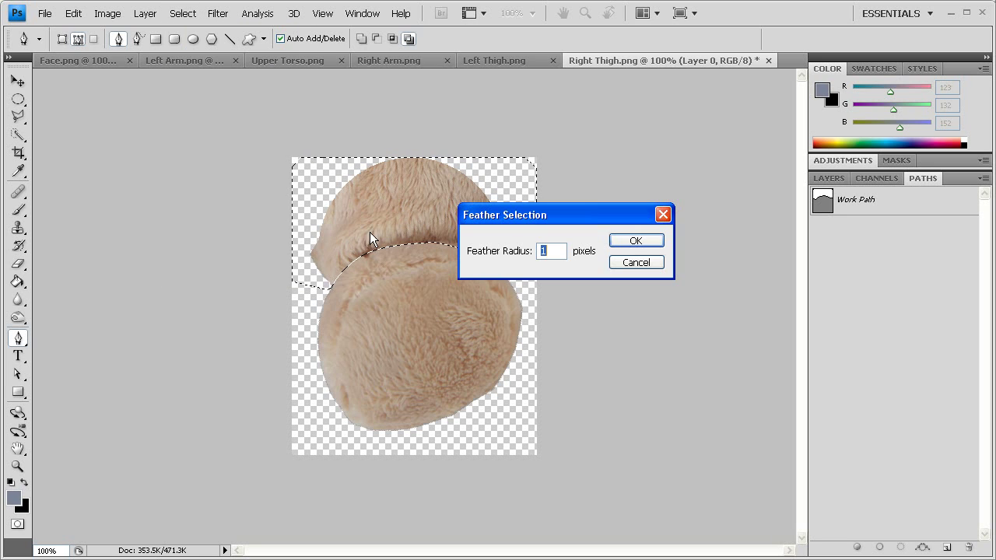
pyautogui.click(635, 245)
pyautogui.press('Delete')
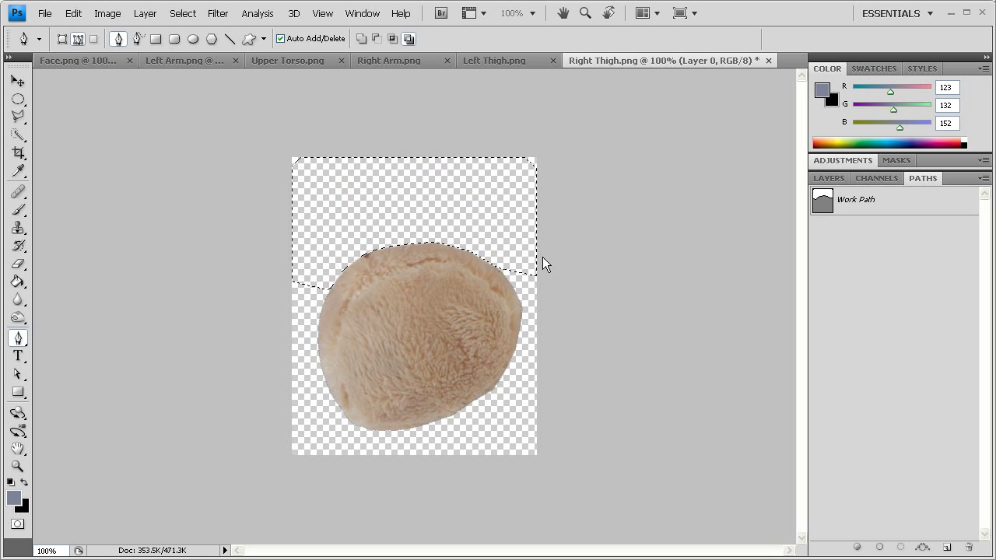
pyautogui.hotkey('ctrl', 'd')
# Switch back to the Move tool and save the Right Thigh image
pyautogui.click(17, 80)
pyautogui.click(44, 13)
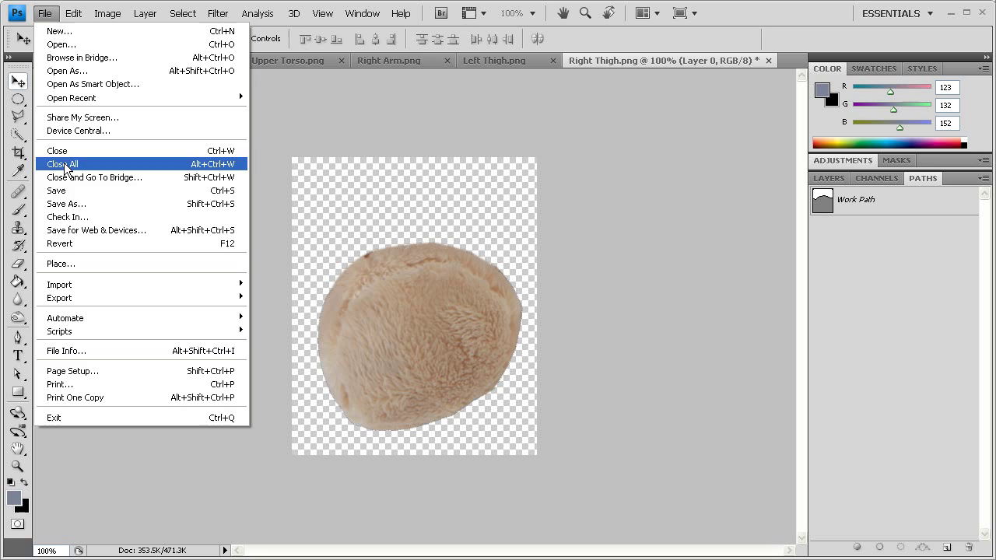
pyautogui.click(74, 190)
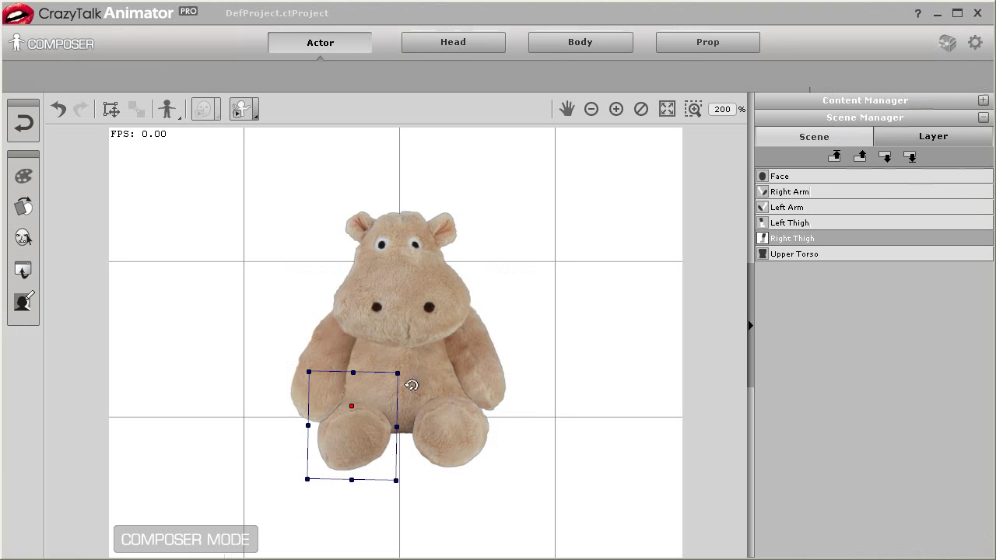
# Test-rotate the Right Thigh, then play the Foot Movement calibration motion on the hippo
pyautogui.moveTo(410, 361); pyautogui.dragTo(409, 437)
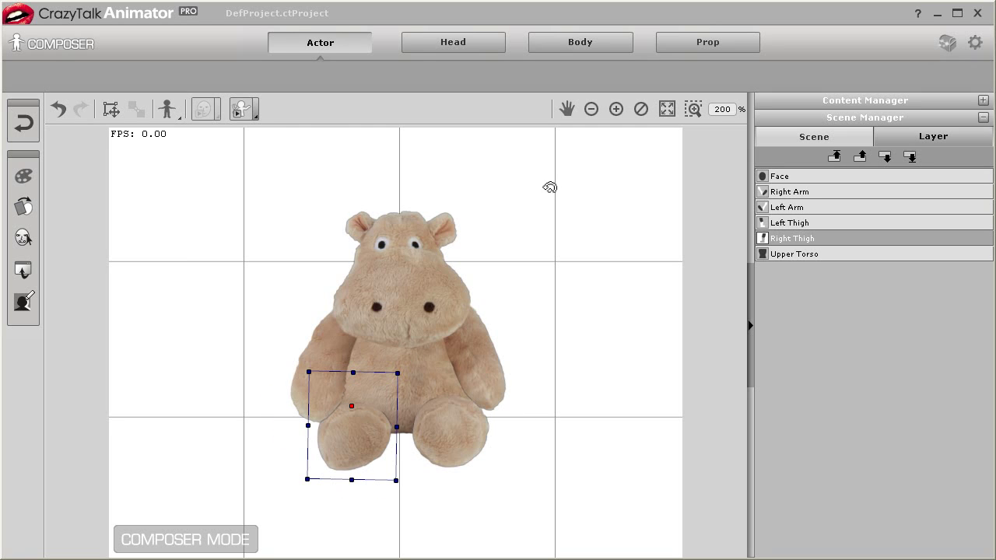
pyautogui.click(257, 118)
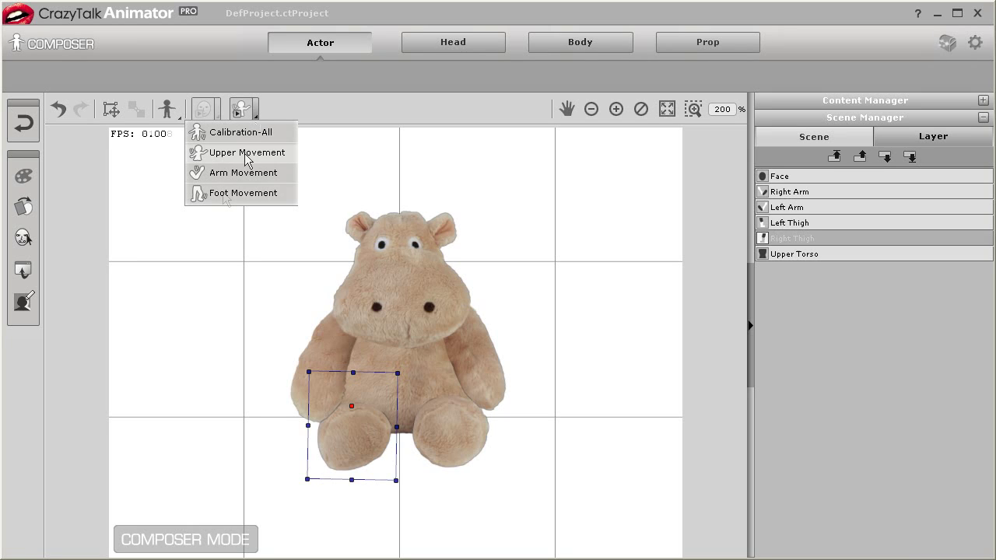
pyautogui.click(223, 193)
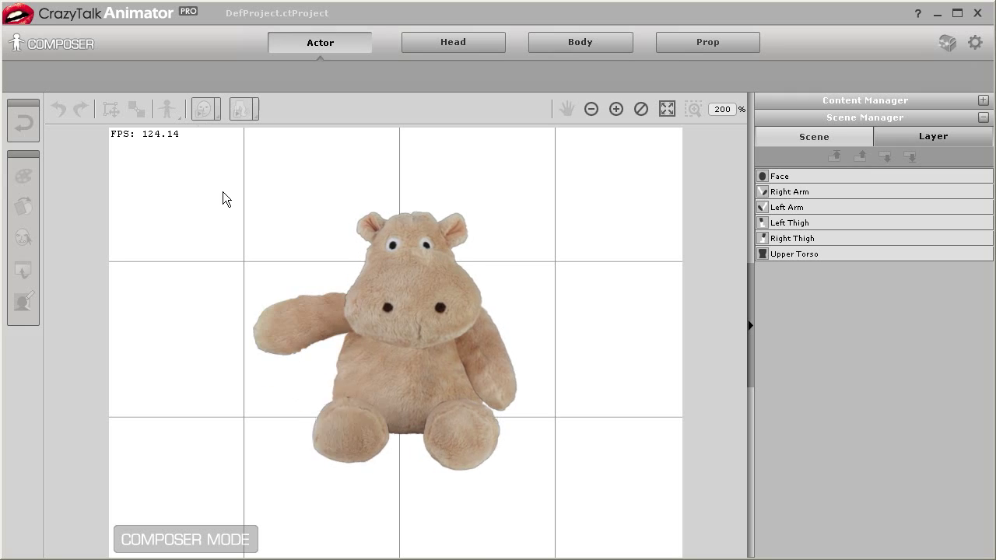